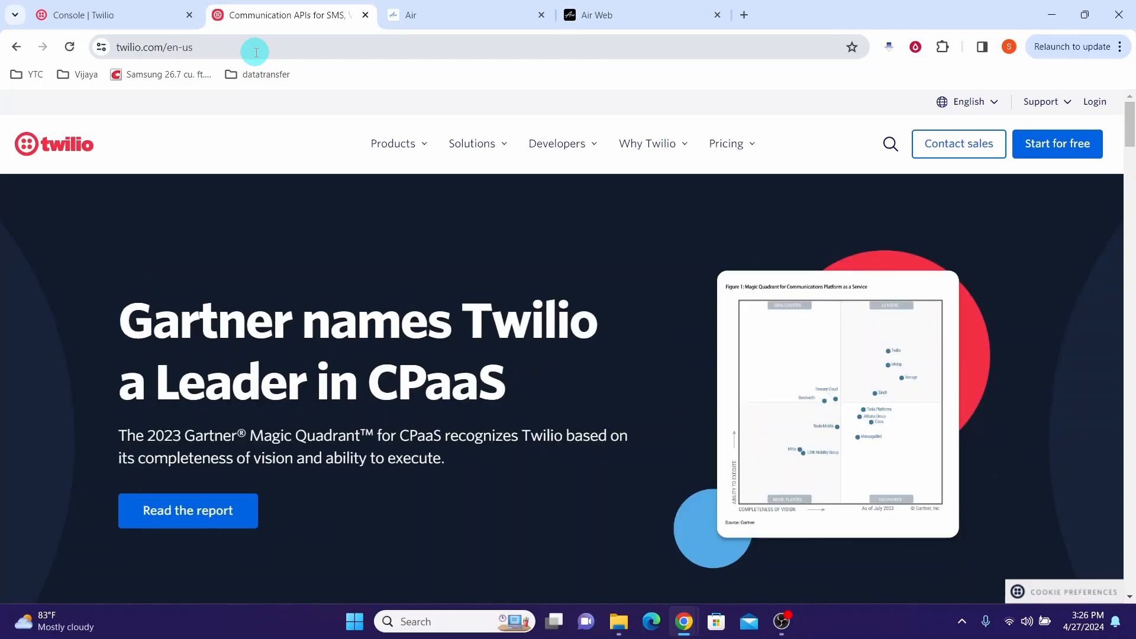
Step: Look over the account info in the Twilio console and the Air home page, and switch to the Air Web app
{"action": "left_click", "coordinate": [106, 16]}
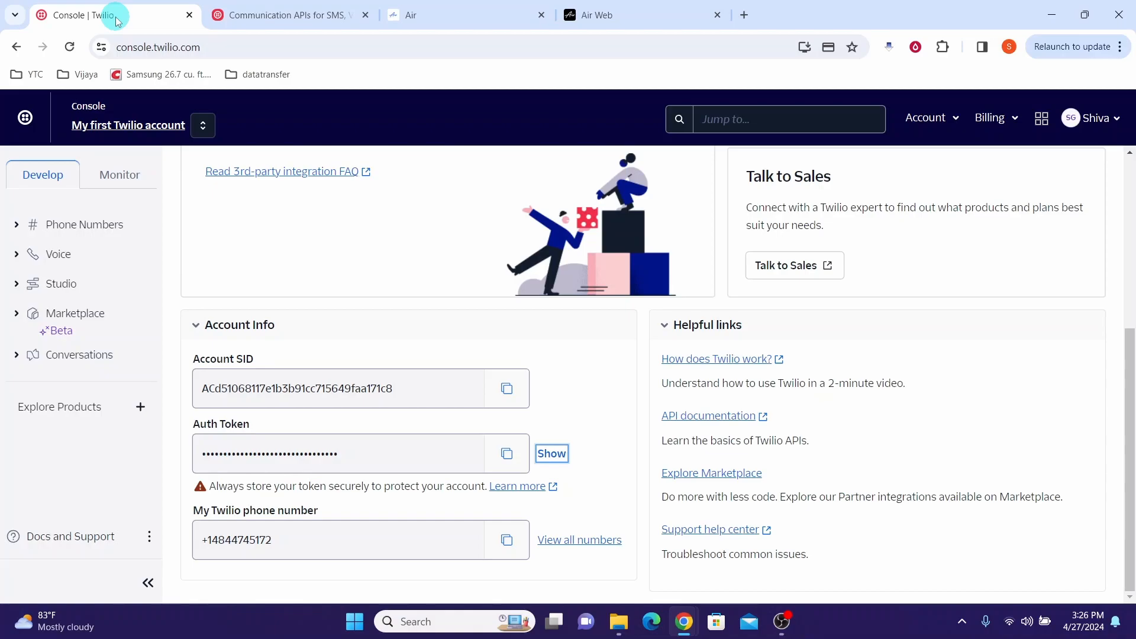
{"action": "left_click", "coordinate": [436, 26]}
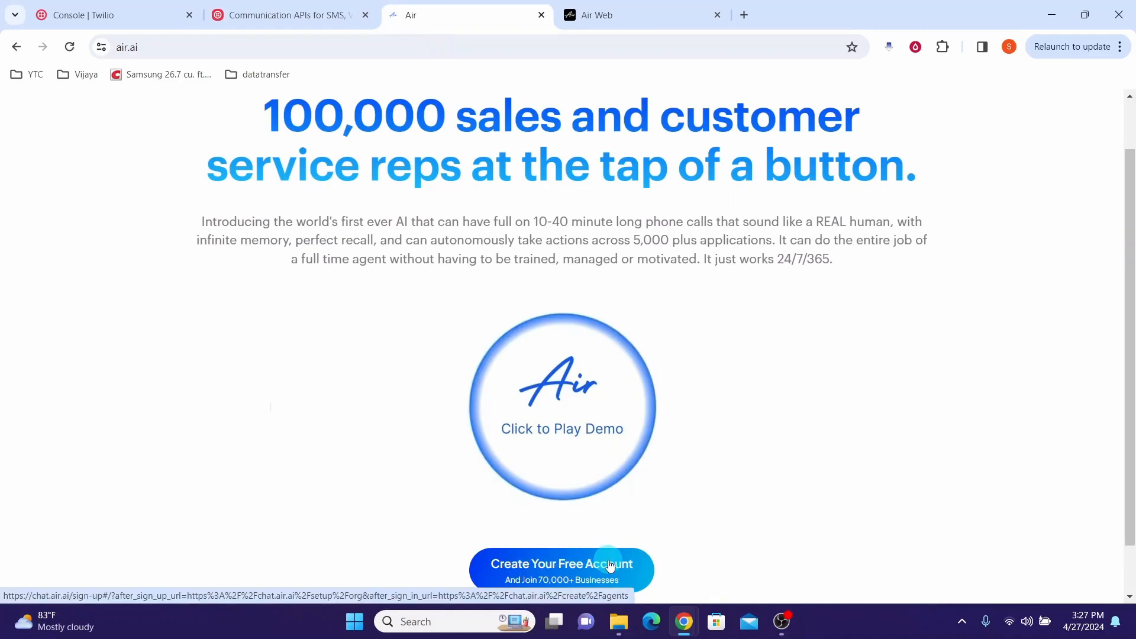
{"action": "left_click", "coordinate": [618, 17]}
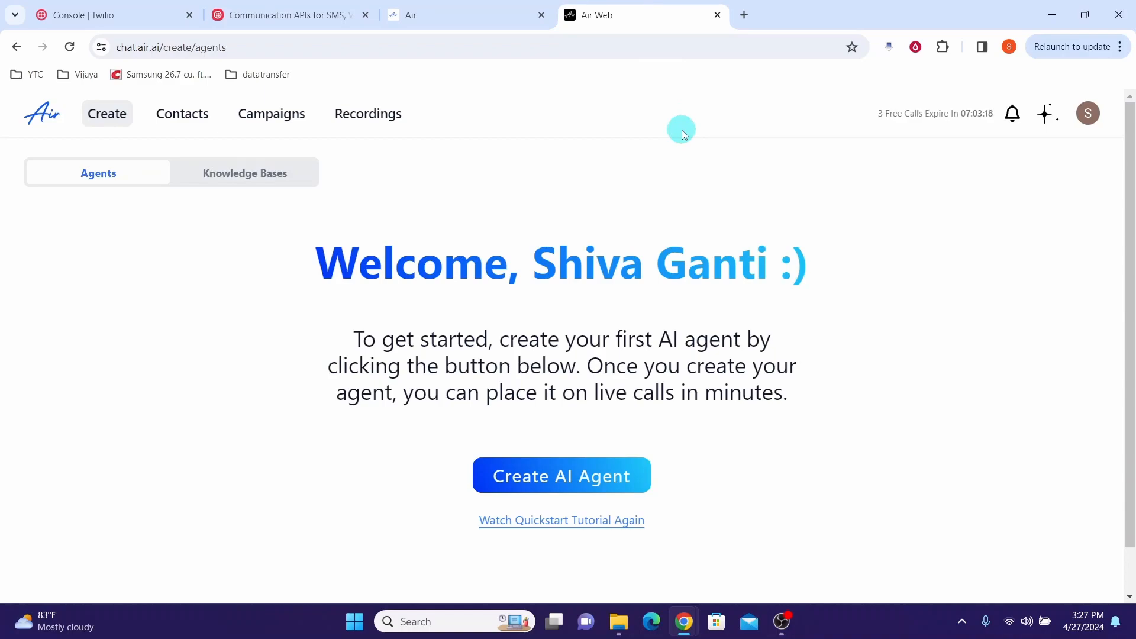
Step: Create a new knowledge base named "customer service"
{"action": "left_click", "coordinate": [242, 178]}
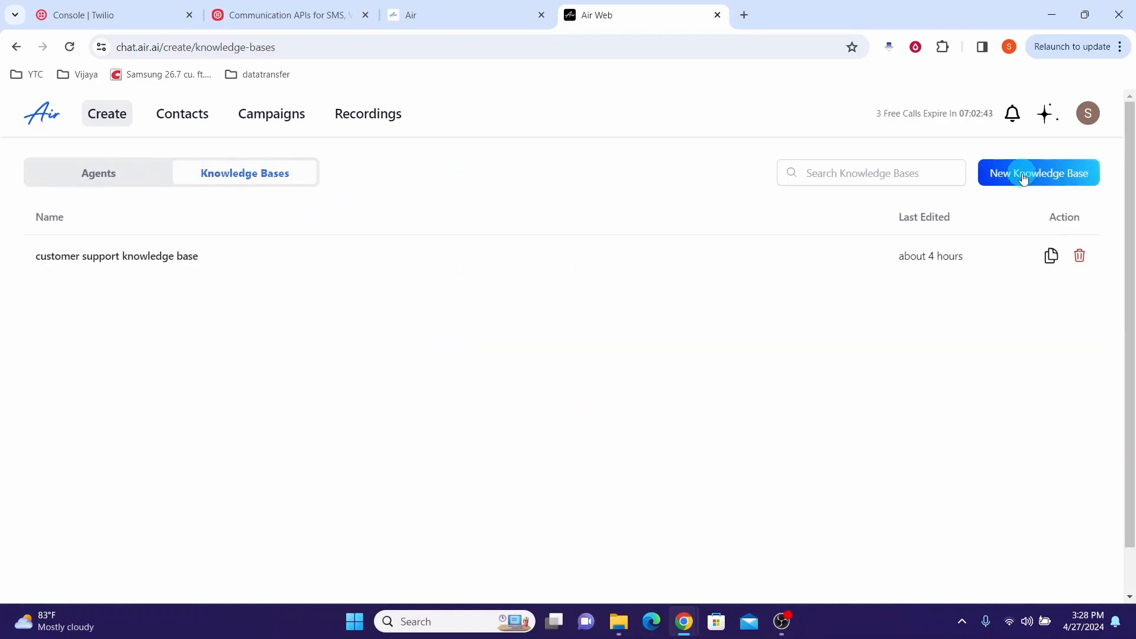
{"action": "left_click", "coordinate": [1024, 177]}
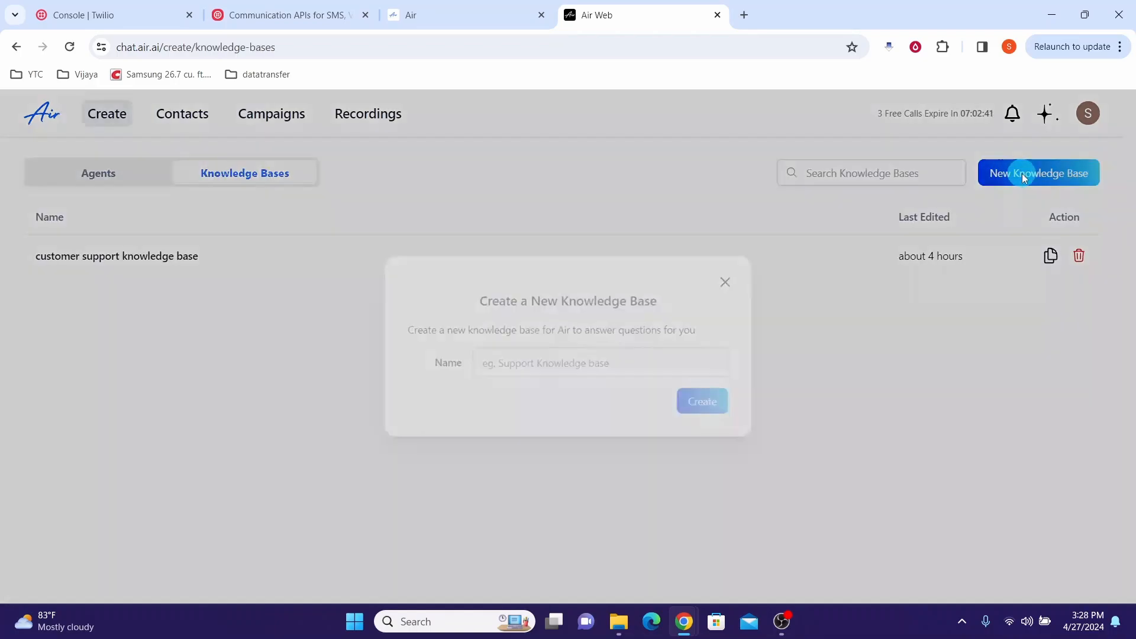
{"action": "left_click", "coordinate": [507, 367]}
{"action": "type", "text": "custom"}
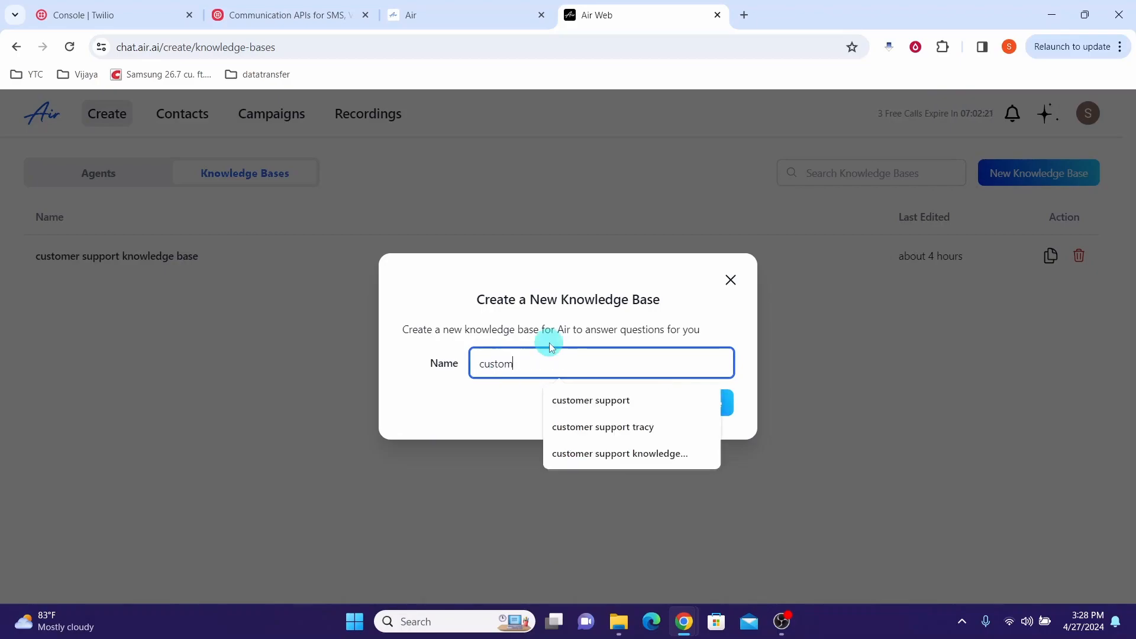
{"action": "type", "text": "er service"}
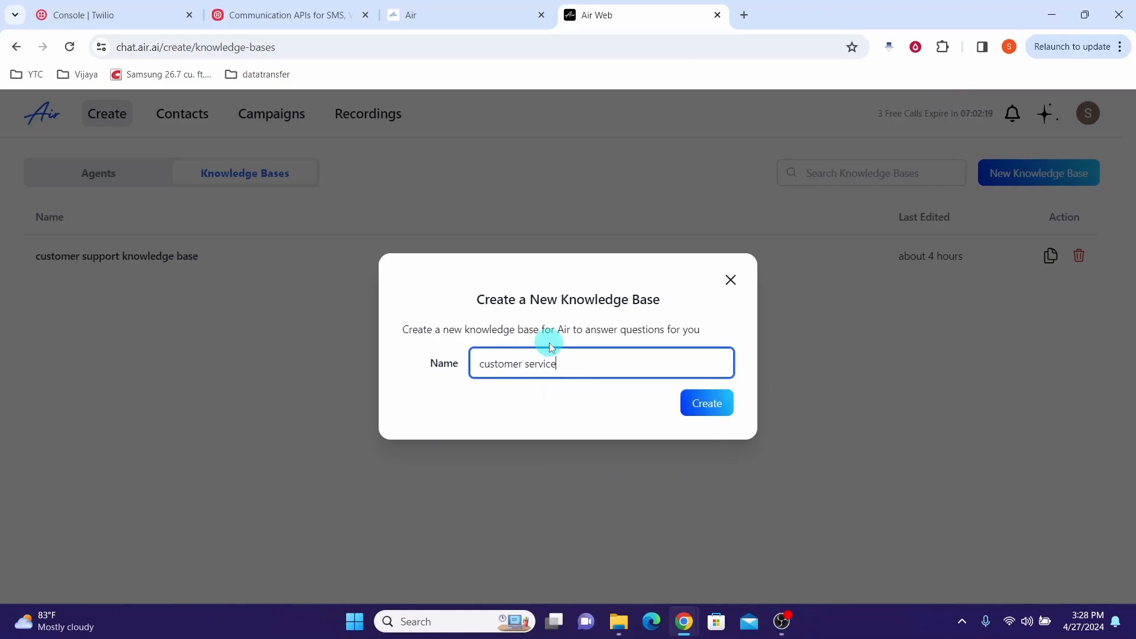
{"action": "left_click", "coordinate": [705, 407]}
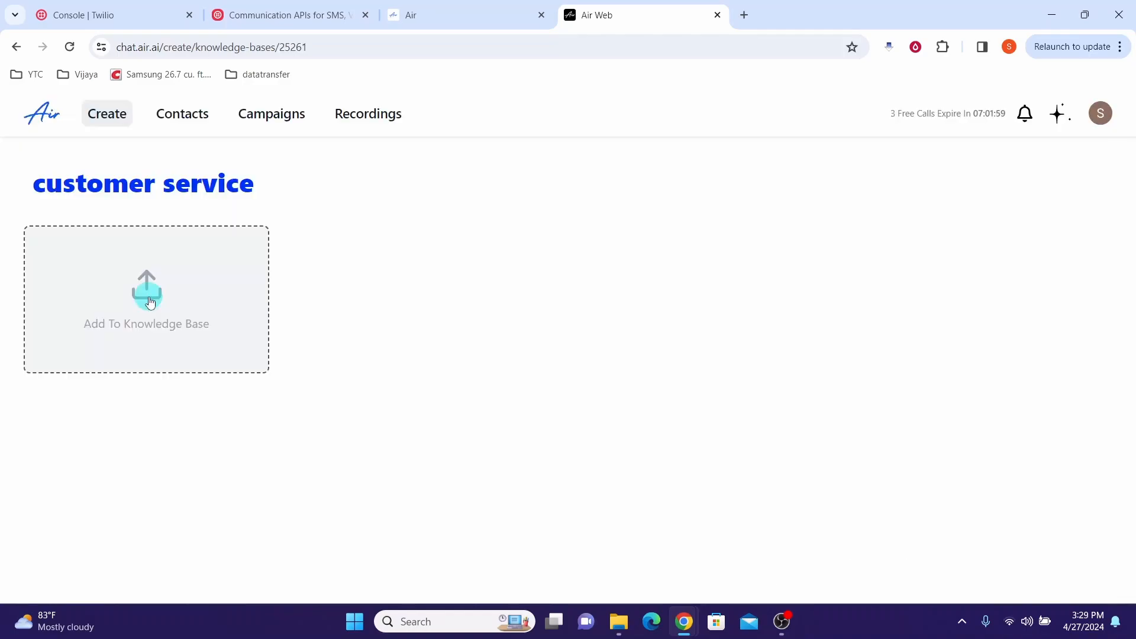
Step: Add Super Bikes.docx to the customer service knowledge base using the Upload documents option
{"action": "left_click", "coordinate": [150, 302]}
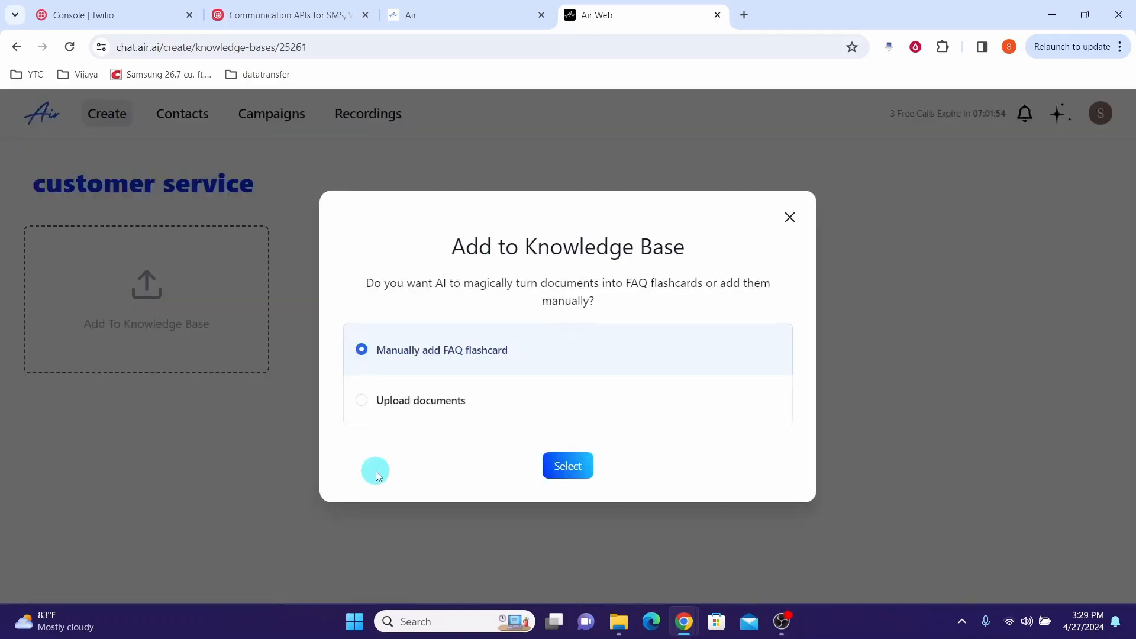
{"action": "left_click", "coordinate": [360, 404]}
{"action": "left_click", "coordinate": [572, 466]}
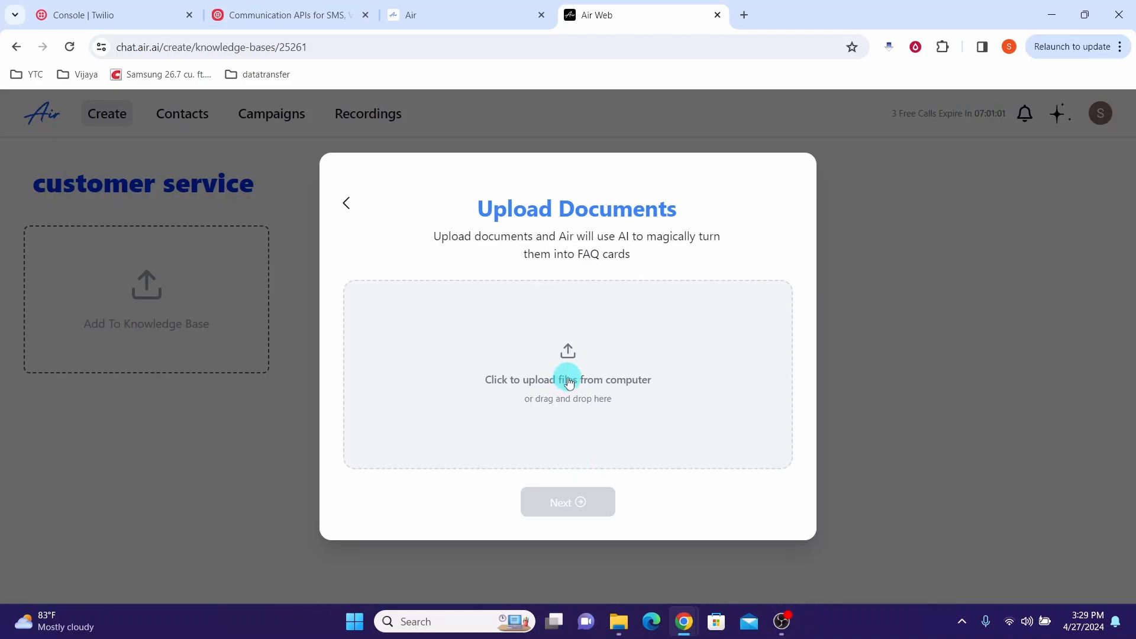
{"action": "left_click", "coordinate": [569, 381]}
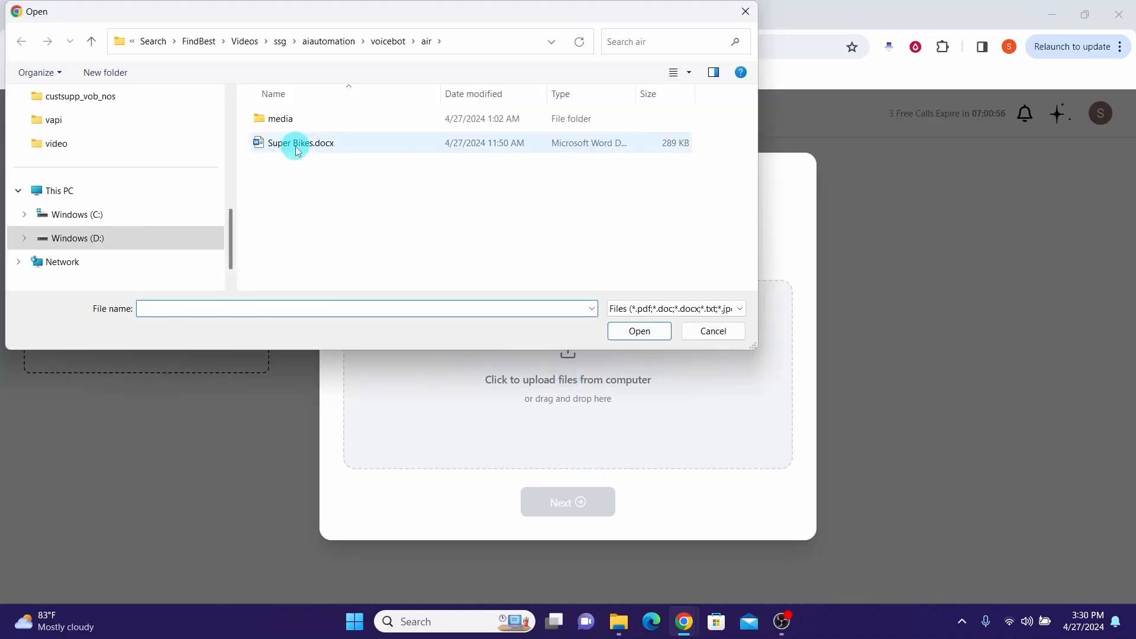
{"action": "double_click", "coordinate": [298, 145]}
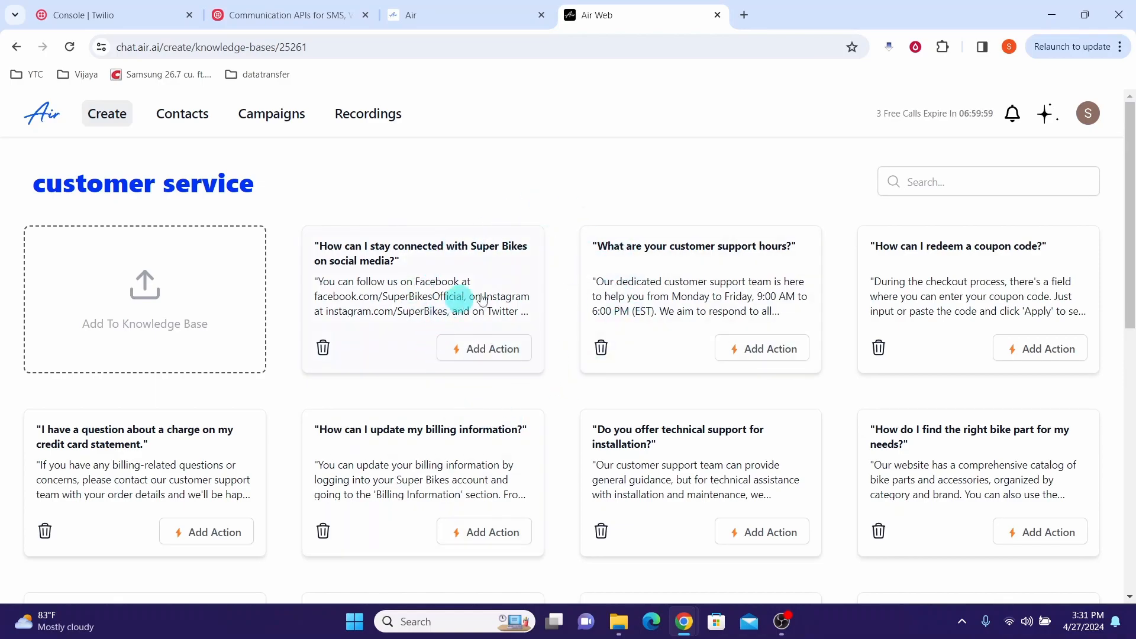
Step: Create an AI agent named "support agent" for the Customer Service use case with the General (Recommended) type
{"action": "left_click", "coordinate": [104, 123]}
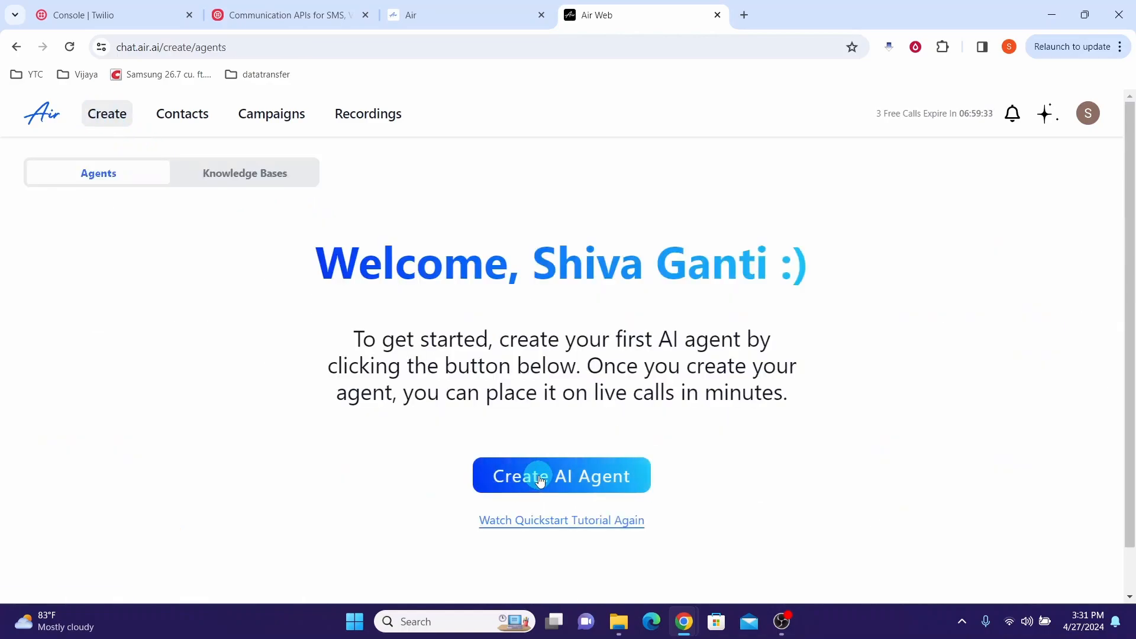
{"action": "left_click", "coordinate": [540, 479]}
{"action": "left_click", "coordinate": [376, 278]}
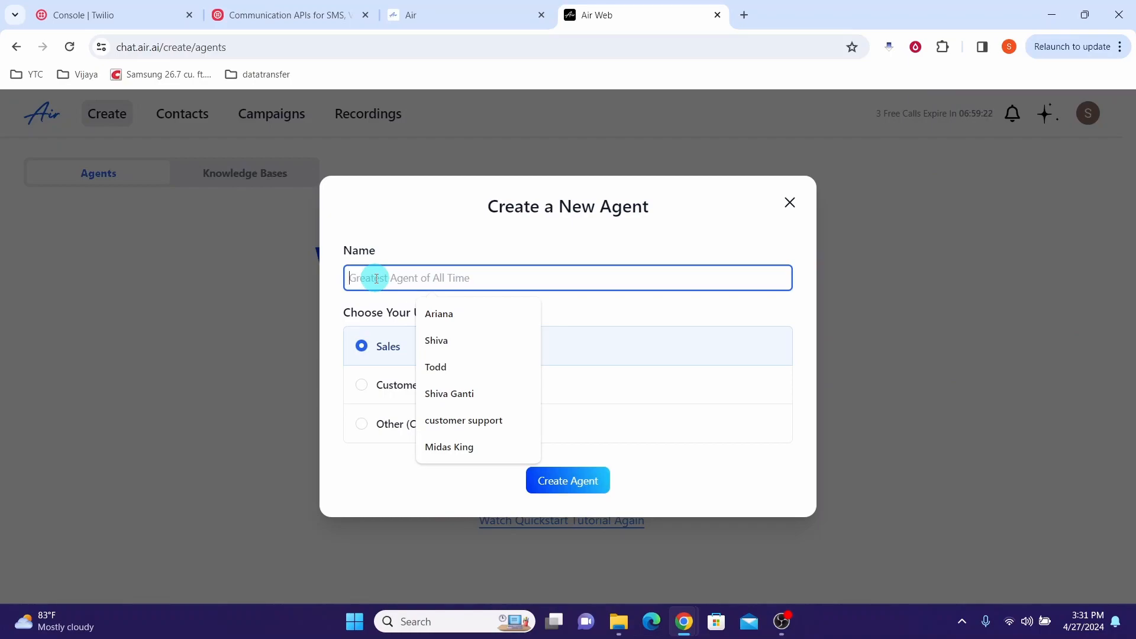
{"action": "type", "text": "support agent"}
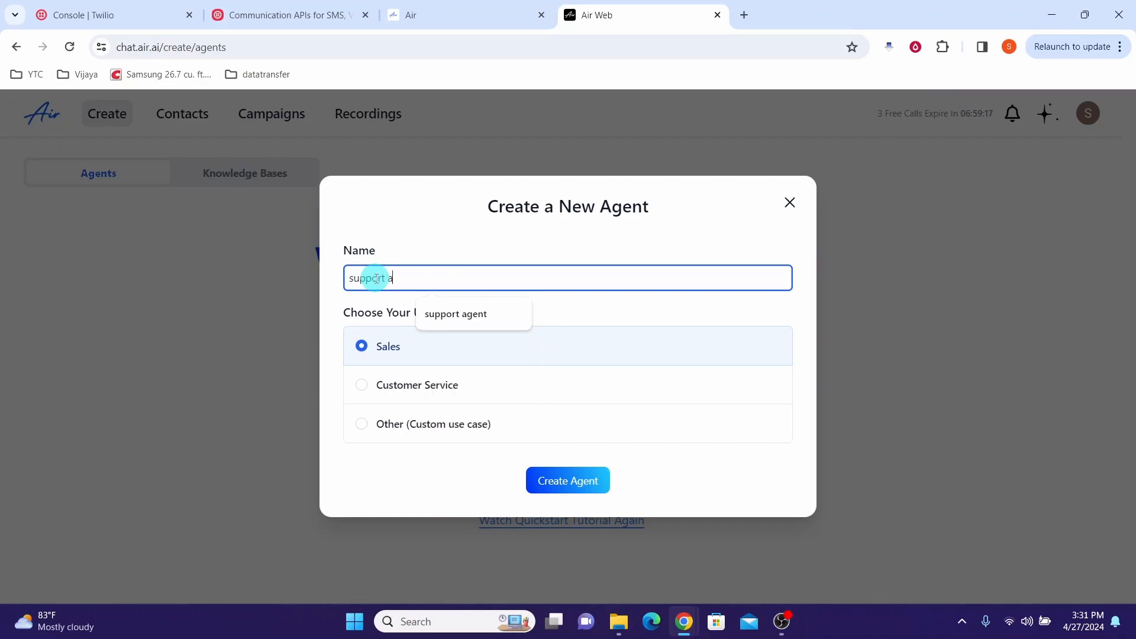
{"action": "left_click", "coordinate": [360, 392]}
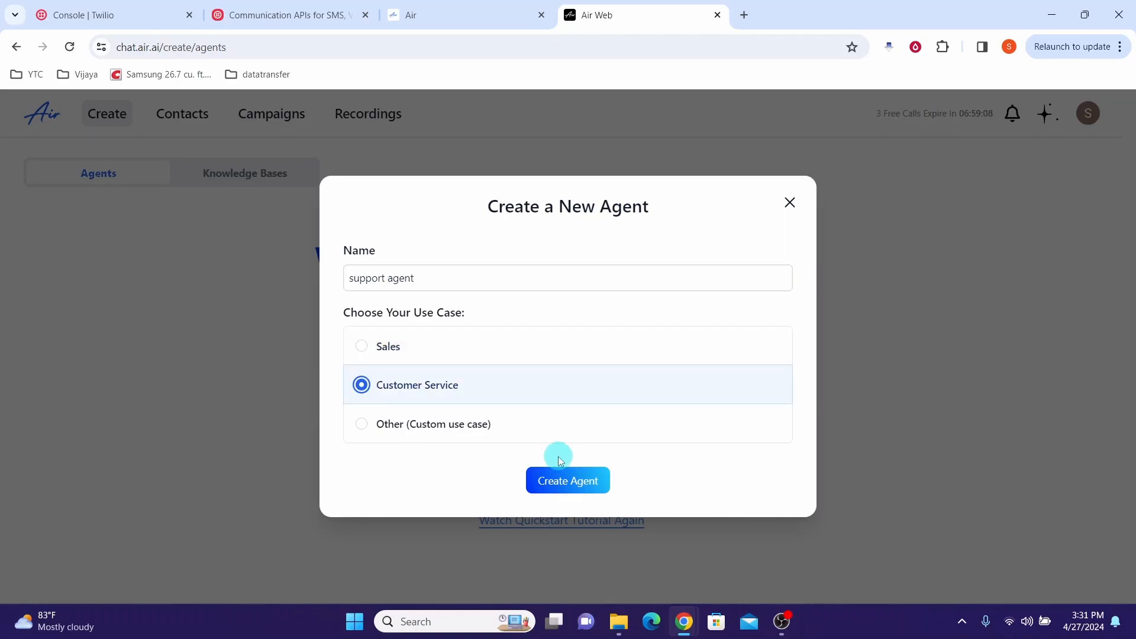
{"action": "left_click", "coordinate": [551, 492]}
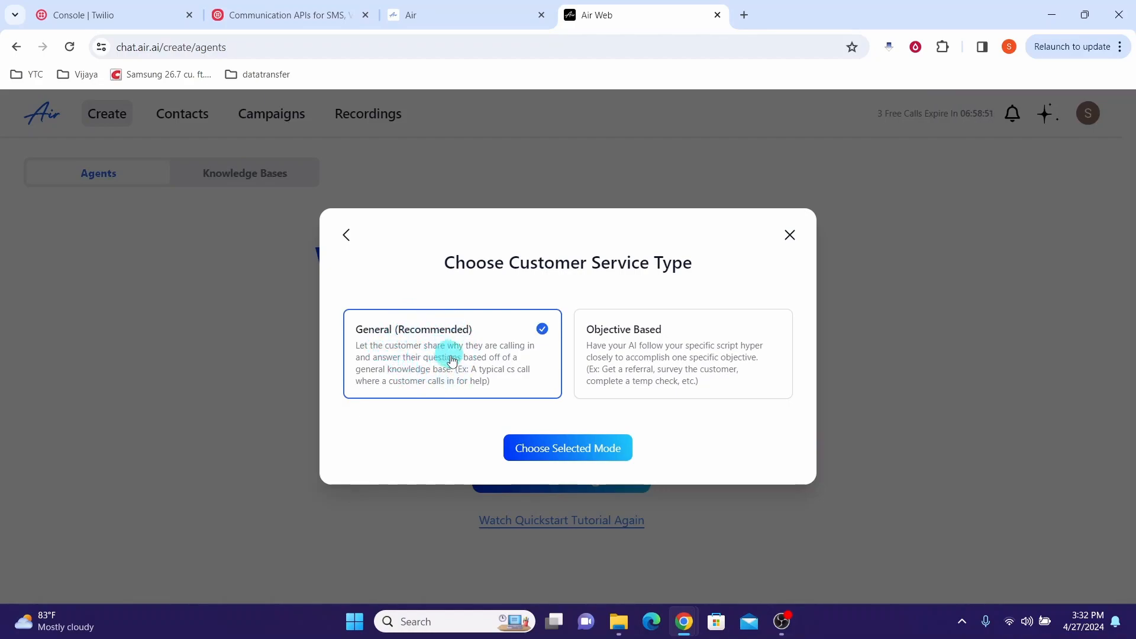
{"action": "left_click", "coordinate": [553, 457]}
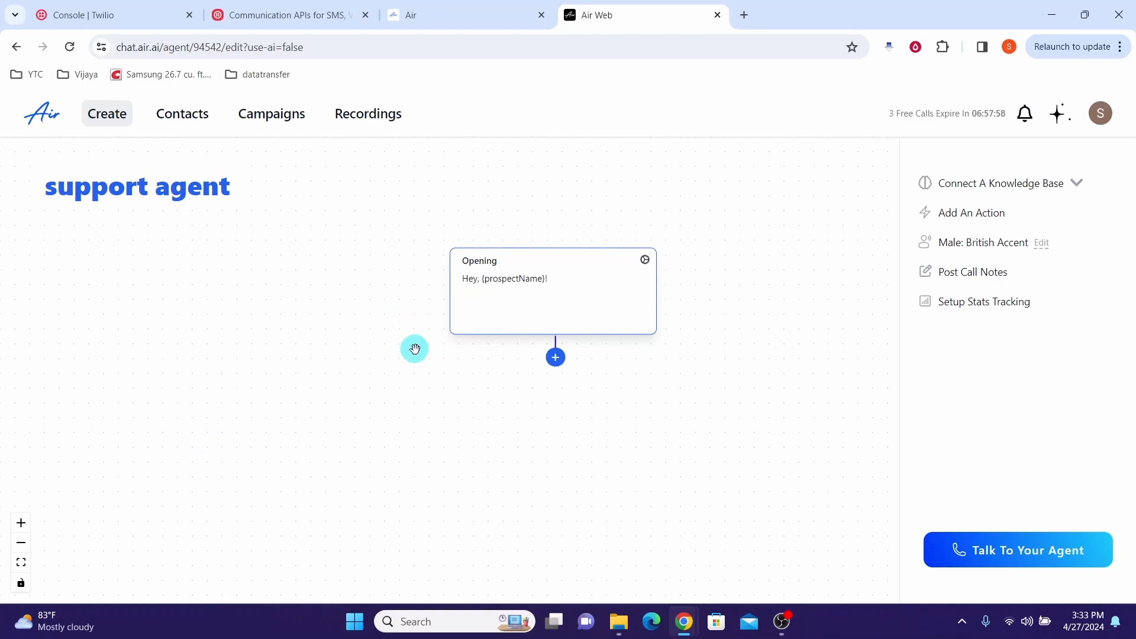
Step: Replace the agent's Opening message with "Welcome to super bikes, How can I help you today ?", breaking the line after the comma
{"action": "left_click", "coordinate": [21, 524]}
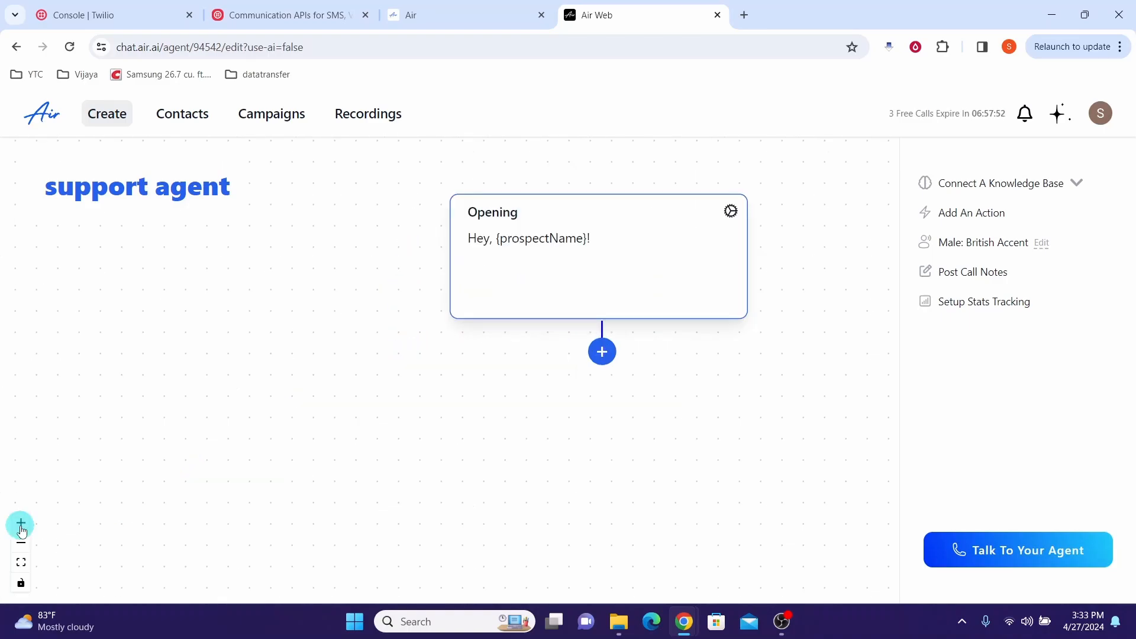
{"action": "left_click", "coordinate": [21, 524]}
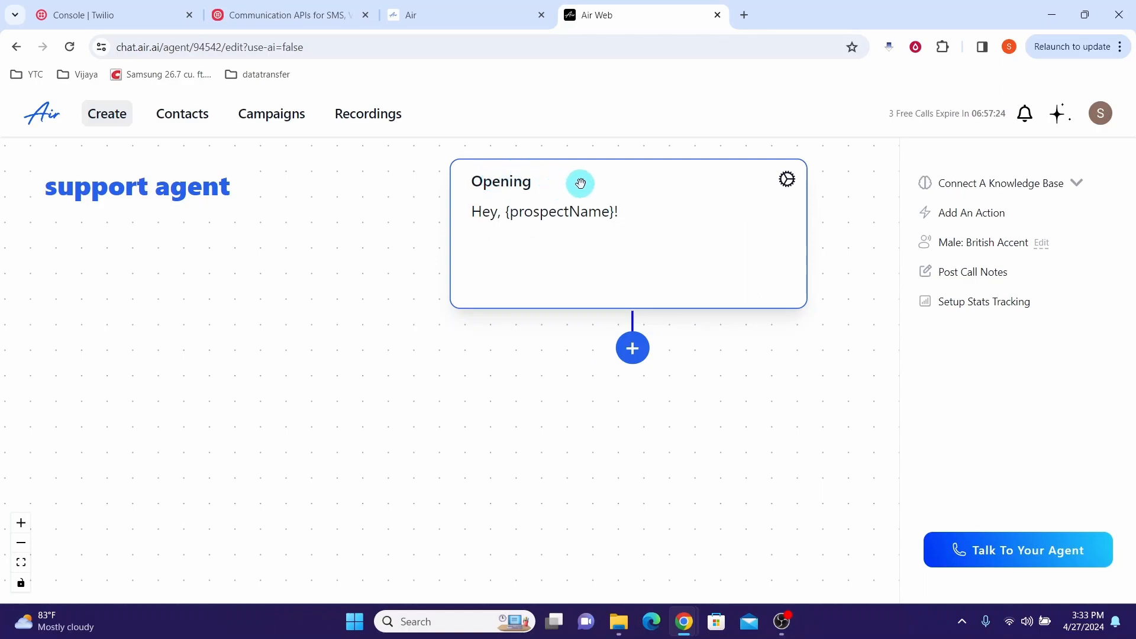
{"action": "left_click", "coordinate": [638, 210]}
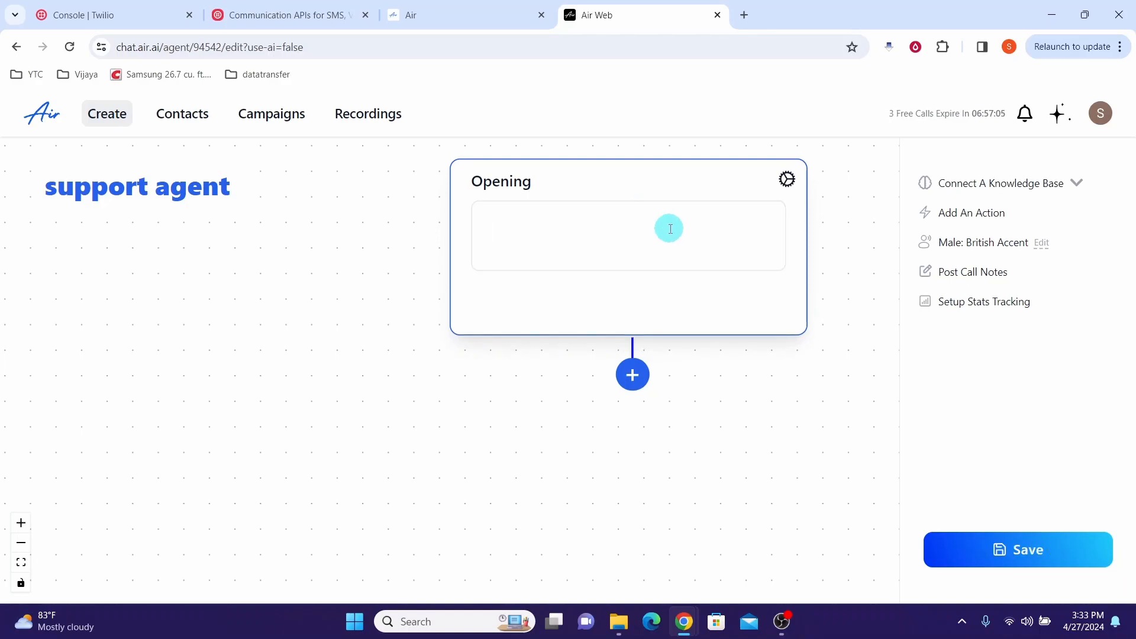
{"action": "type", "text": "Welcome to super bikes,"}
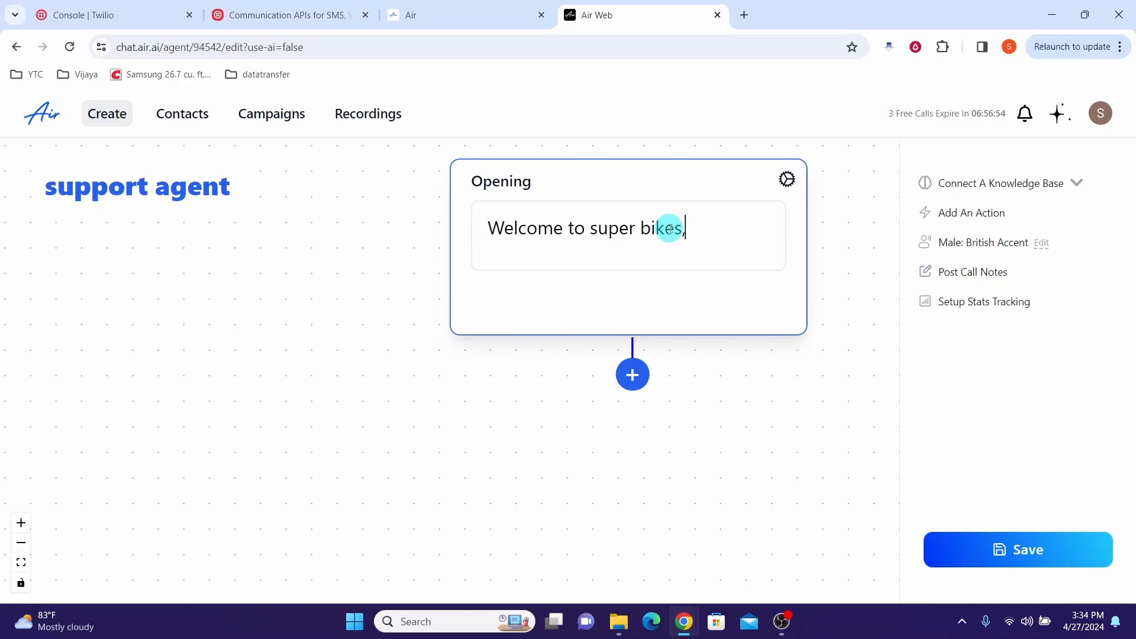
{"action": "key", "text": "Return"}
{"action": "type", "text": "How"}
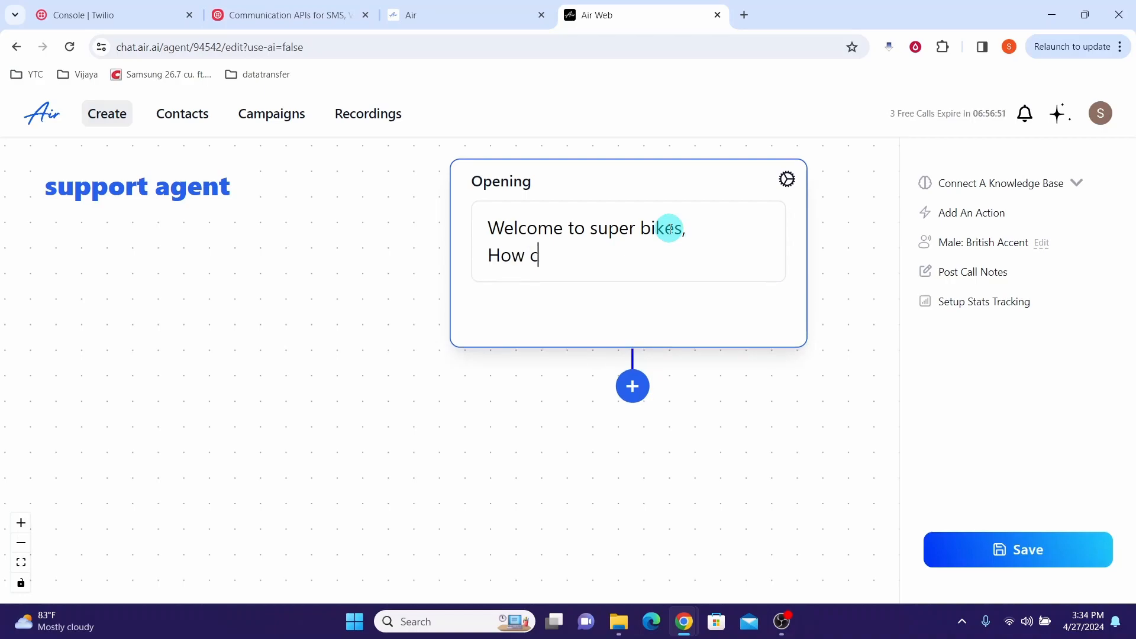
{"action": "type", "text": "can I help you today ?"}
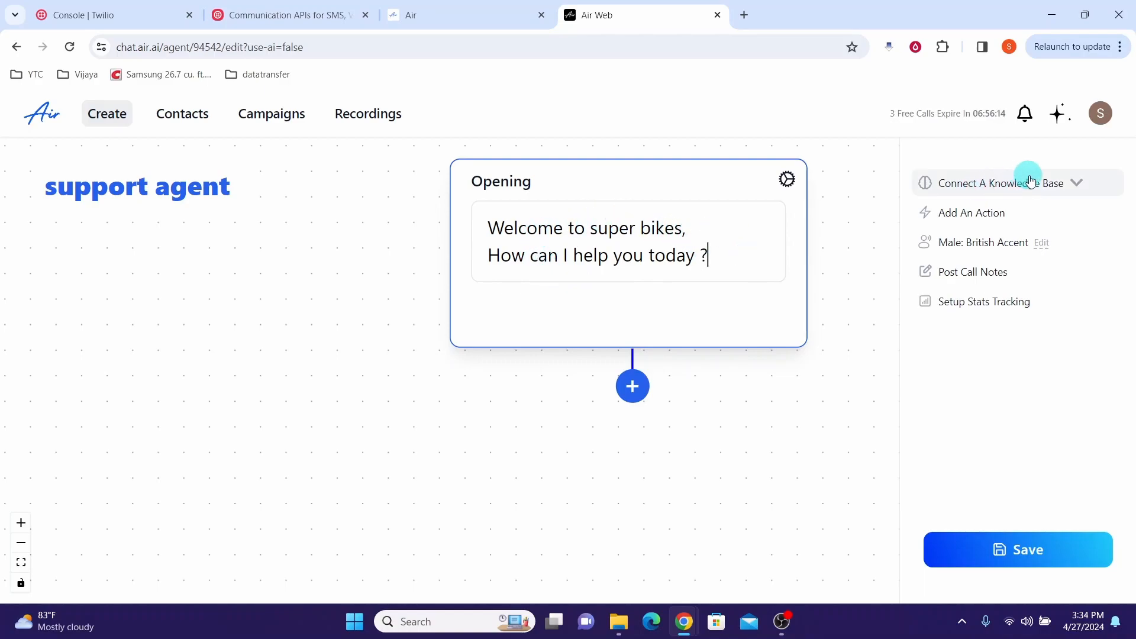
Step: Connect the customer service knowledge base to the agent and save it with the Male: Standard American voice
{"action": "left_click", "coordinate": [1075, 187]}
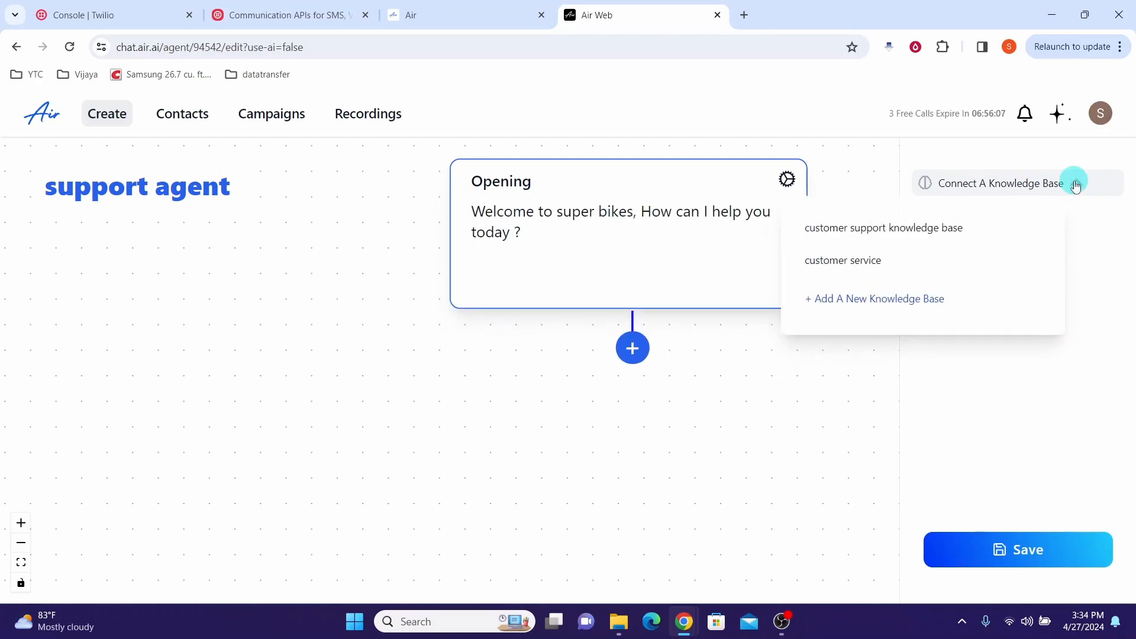
{"action": "left_click", "coordinate": [843, 270]}
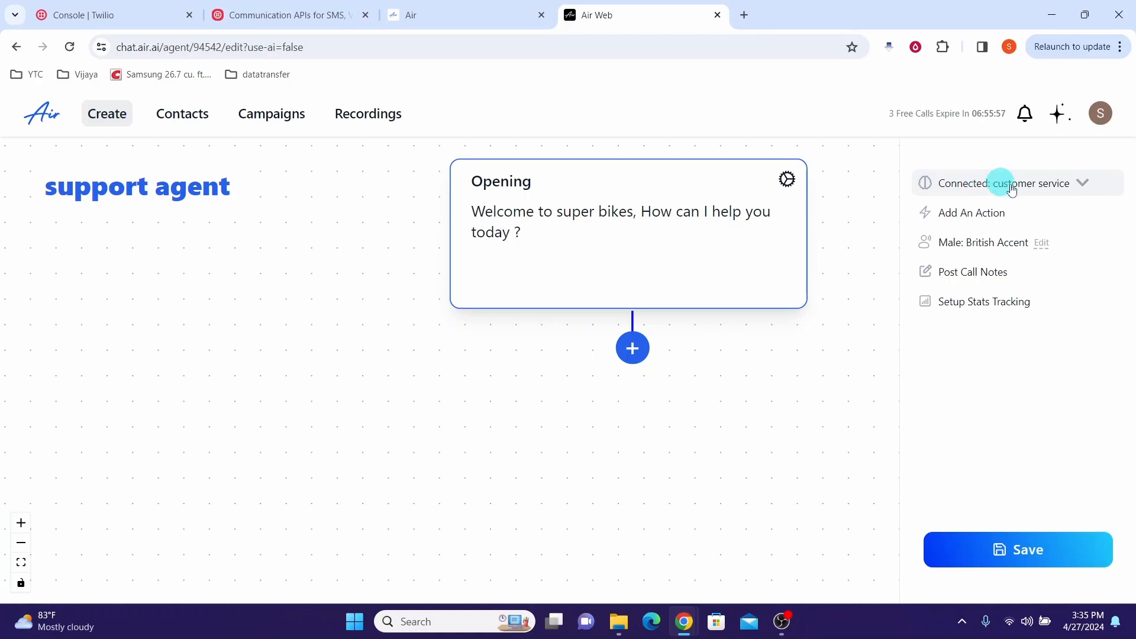
{"action": "left_click", "coordinate": [1041, 244]}
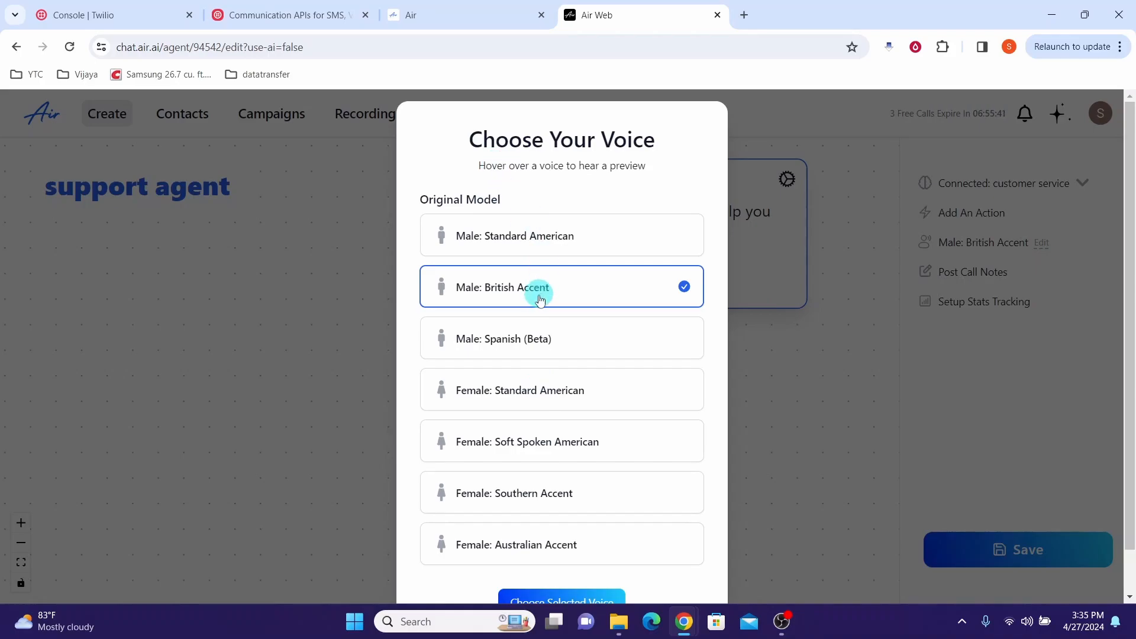
{"action": "left_click", "coordinate": [535, 257]}
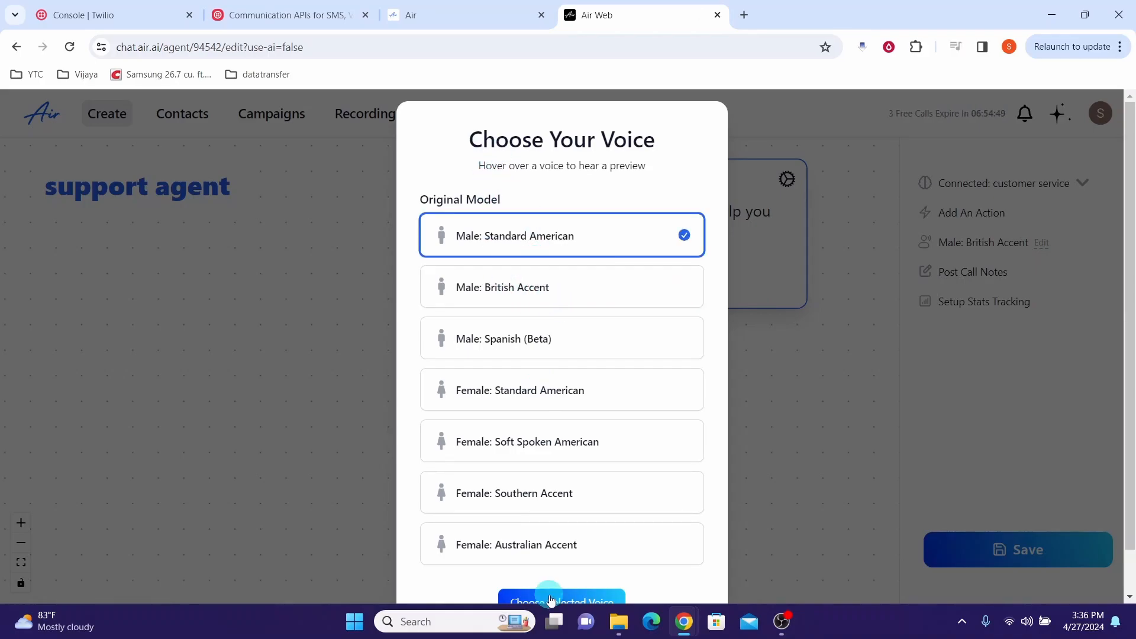
{"action": "left_click", "coordinate": [550, 598]}
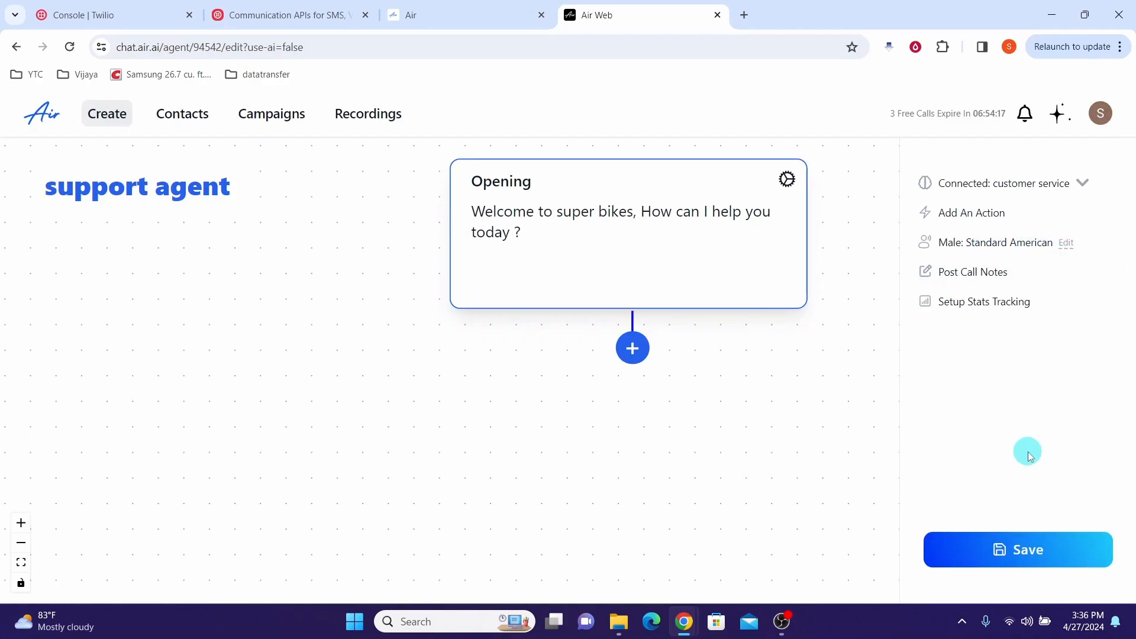
{"action": "left_click", "coordinate": [1007, 555]}
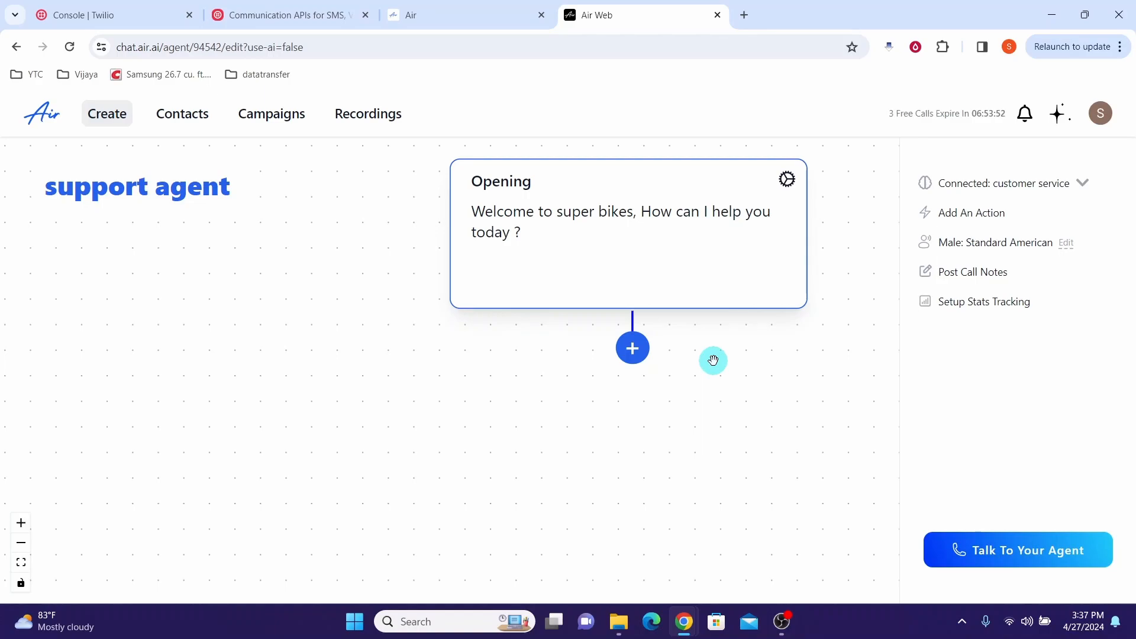
Step: Open the Twilio integration settings of the Air account
{"action": "left_click", "coordinate": [1096, 122]}
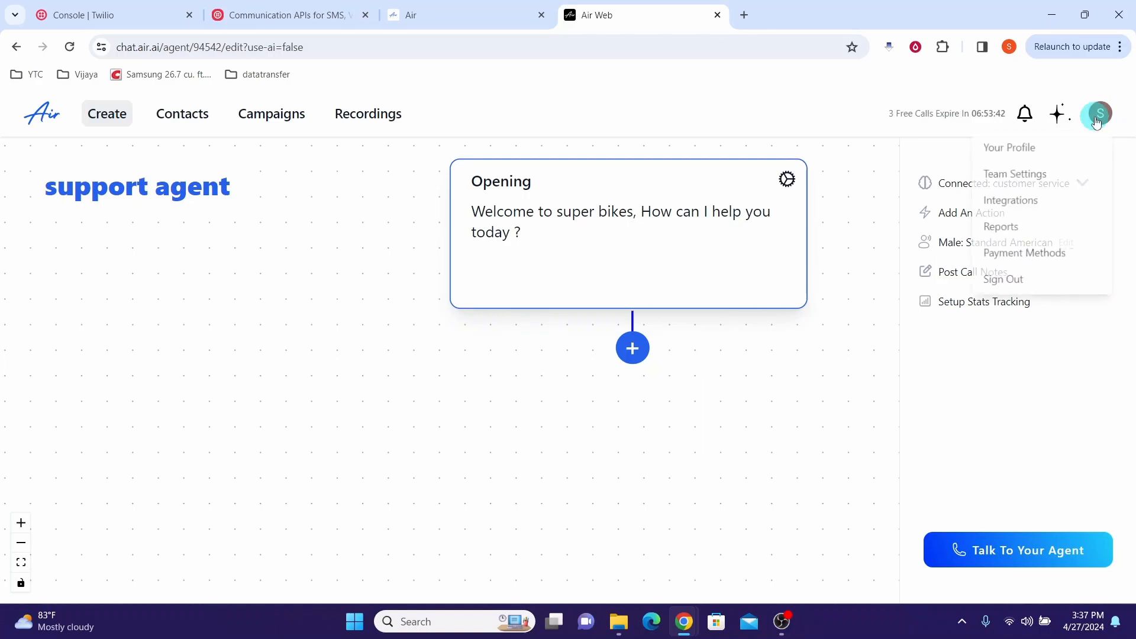
{"action": "left_click", "coordinate": [1002, 204]}
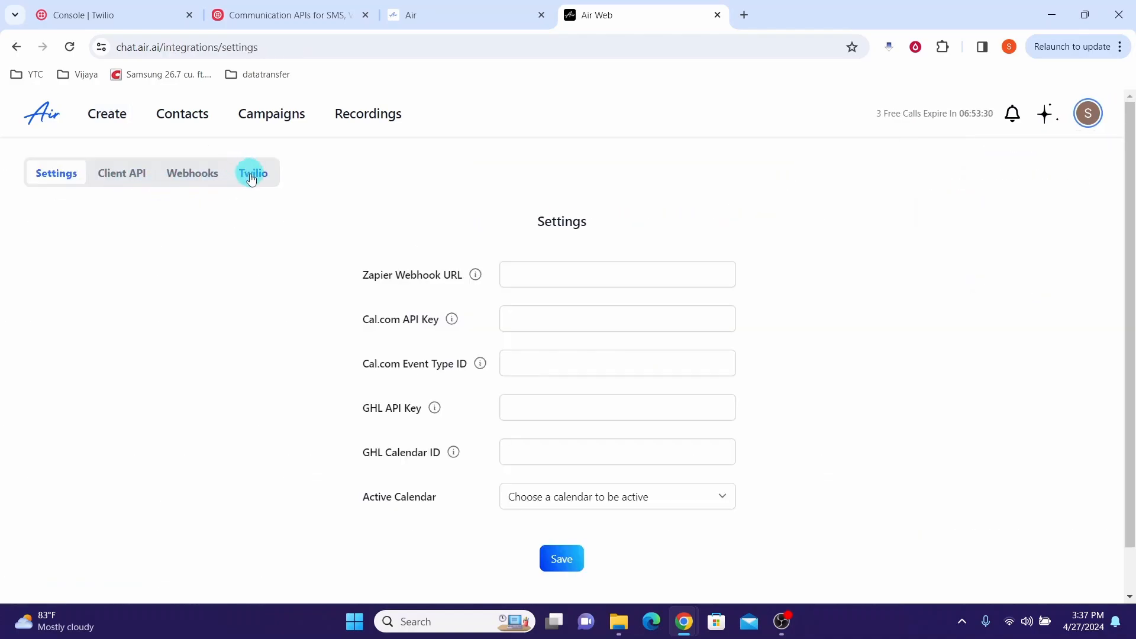
{"action": "left_click", "coordinate": [251, 174]}
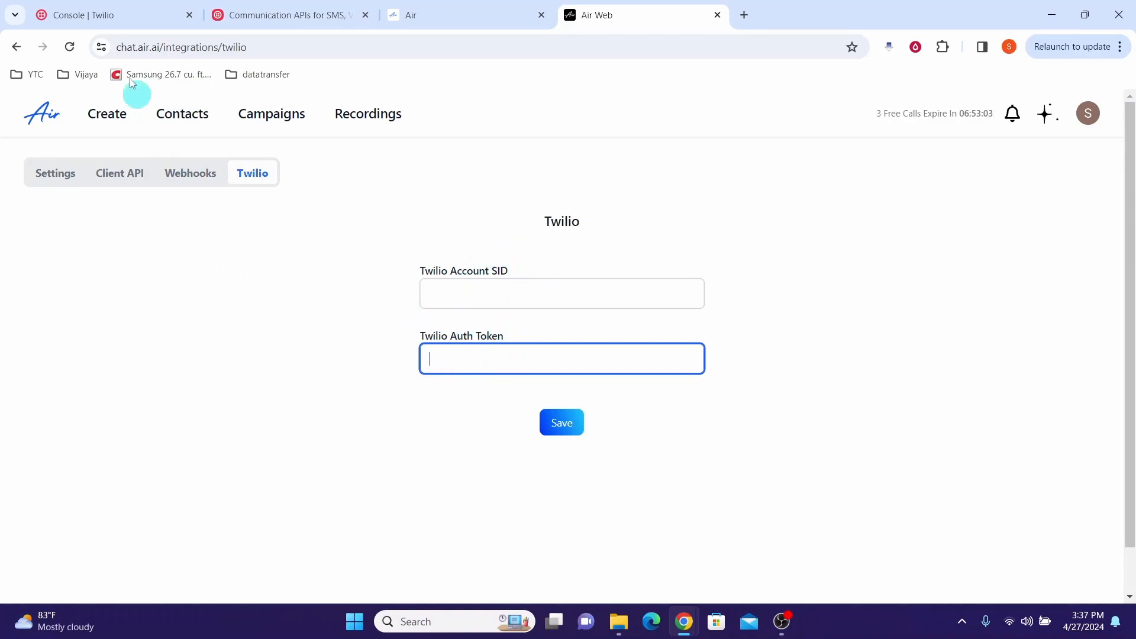
Step: Copy the Account SID and Auth Token from the Twilio console into Air's Twilio integration fields and save them
{"action": "left_click", "coordinate": [69, 19]}
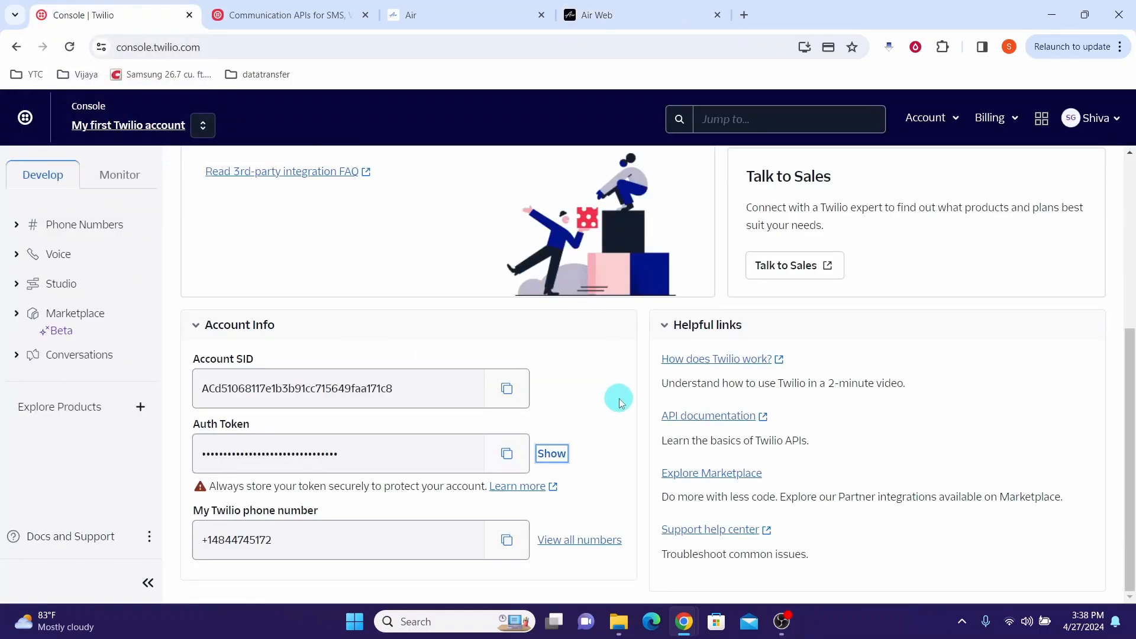
{"action": "left_click", "coordinate": [591, 15]}
{"action": "left_click", "coordinate": [533, 289]}
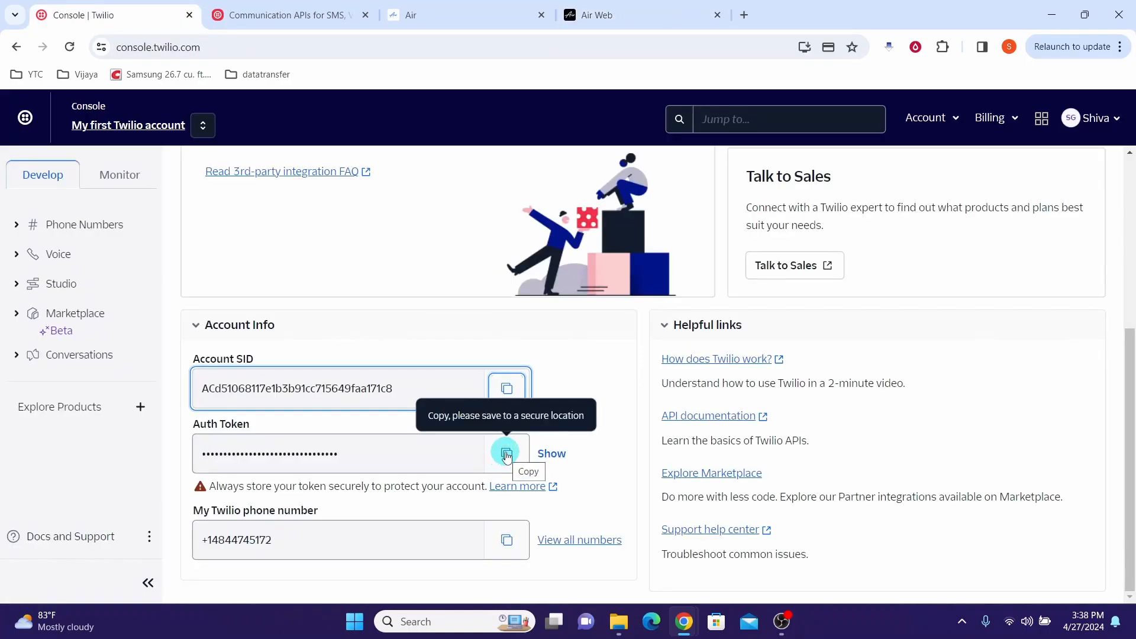
{"action": "left_click", "coordinate": [505, 454]}
{"action": "left_click", "coordinate": [468, 361]}
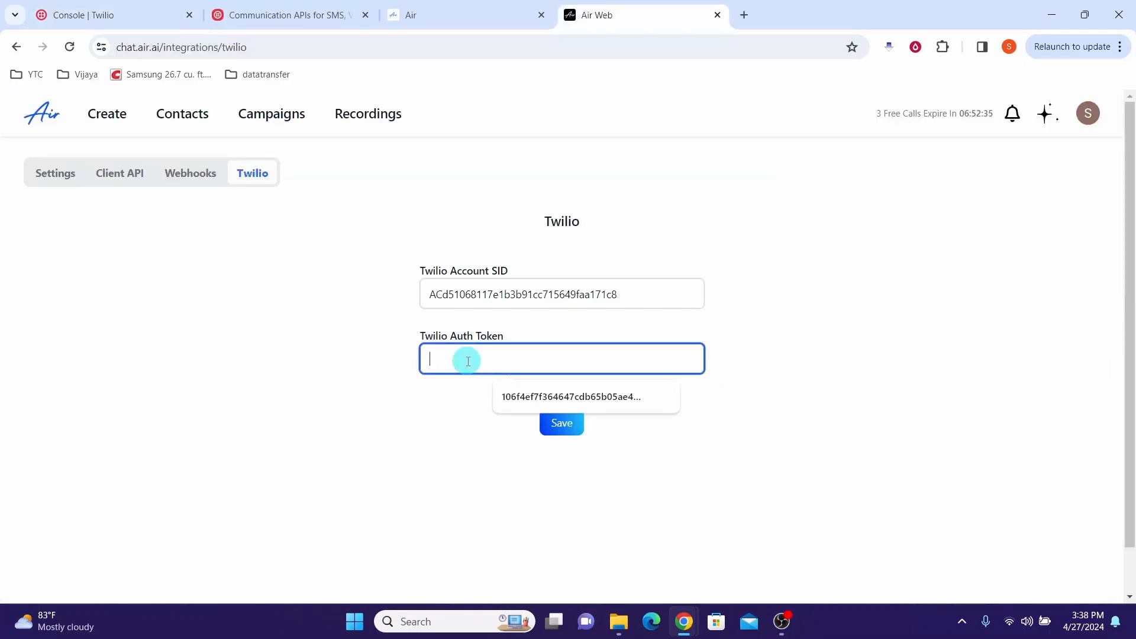
{"action": "key", "text": "ctrl+v"}
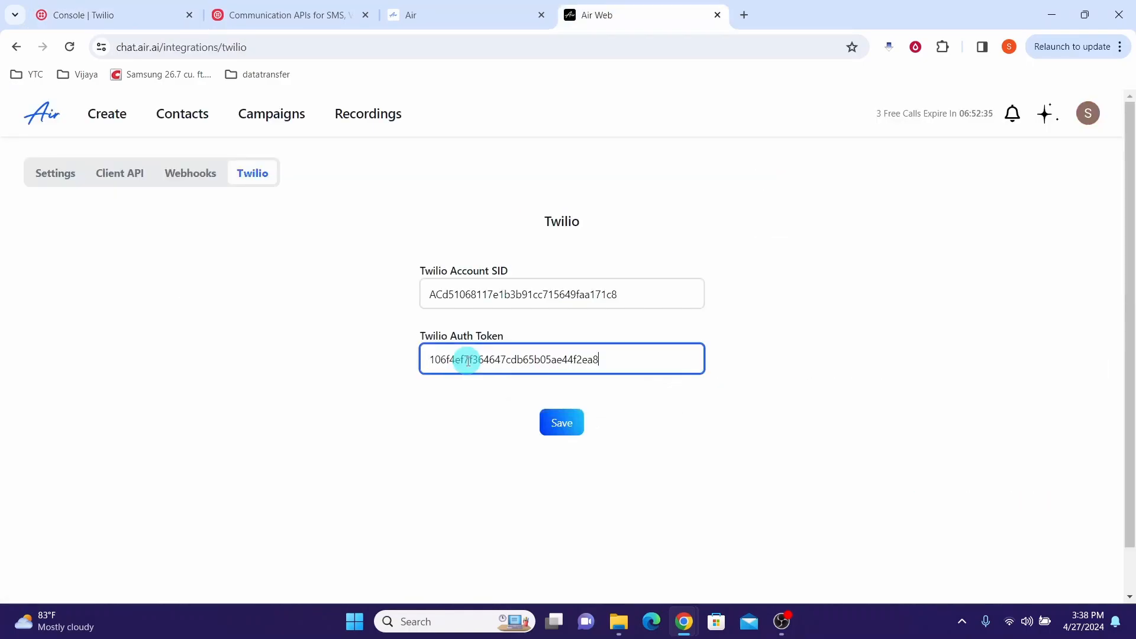
{"action": "left_click", "coordinate": [560, 434]}
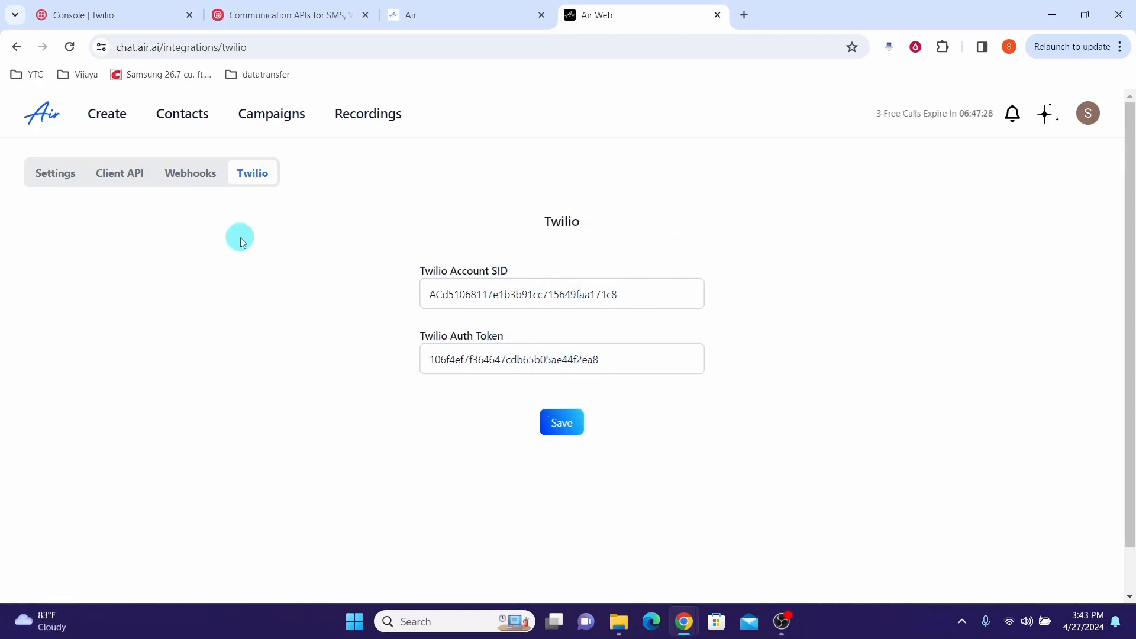
Step: Start launching a first campaign in Air and agree to the Terms of Use after going through to their end
{"action": "left_click", "coordinate": [263, 131]}
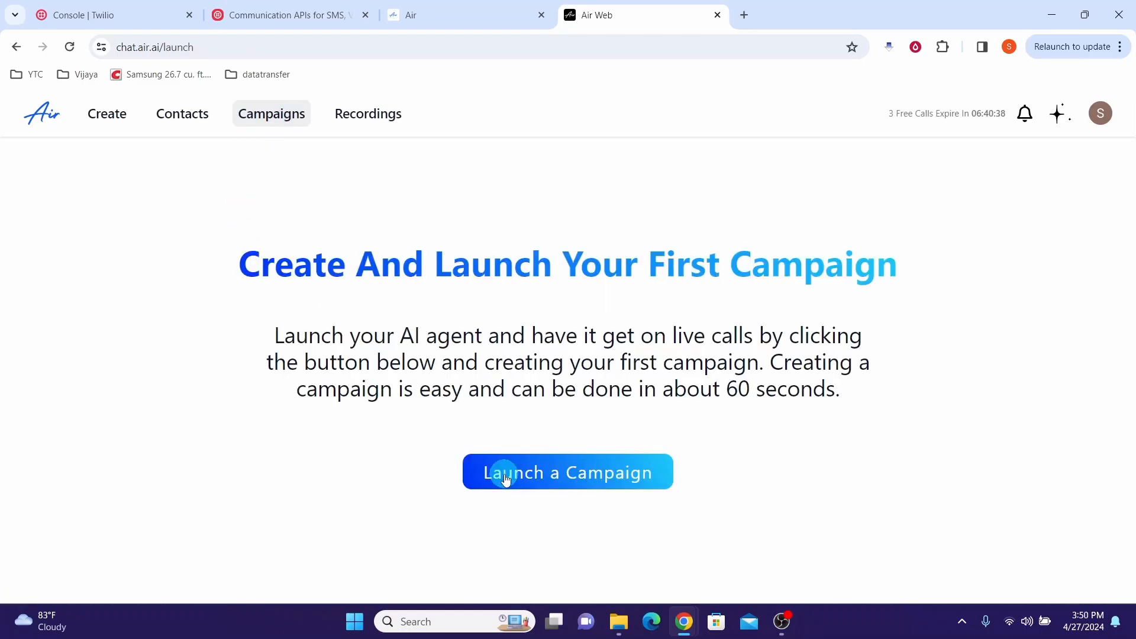
{"action": "left_click", "coordinate": [505, 479]}
{"action": "left_click", "coordinate": [685, 460]}
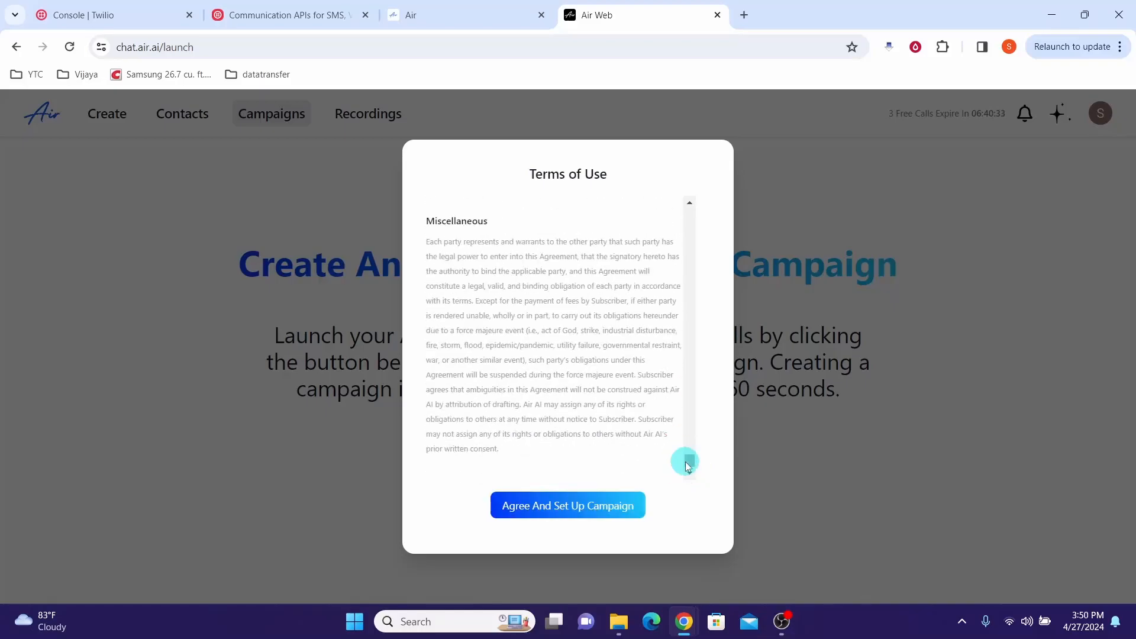
{"action": "left_click", "coordinate": [532, 512]}
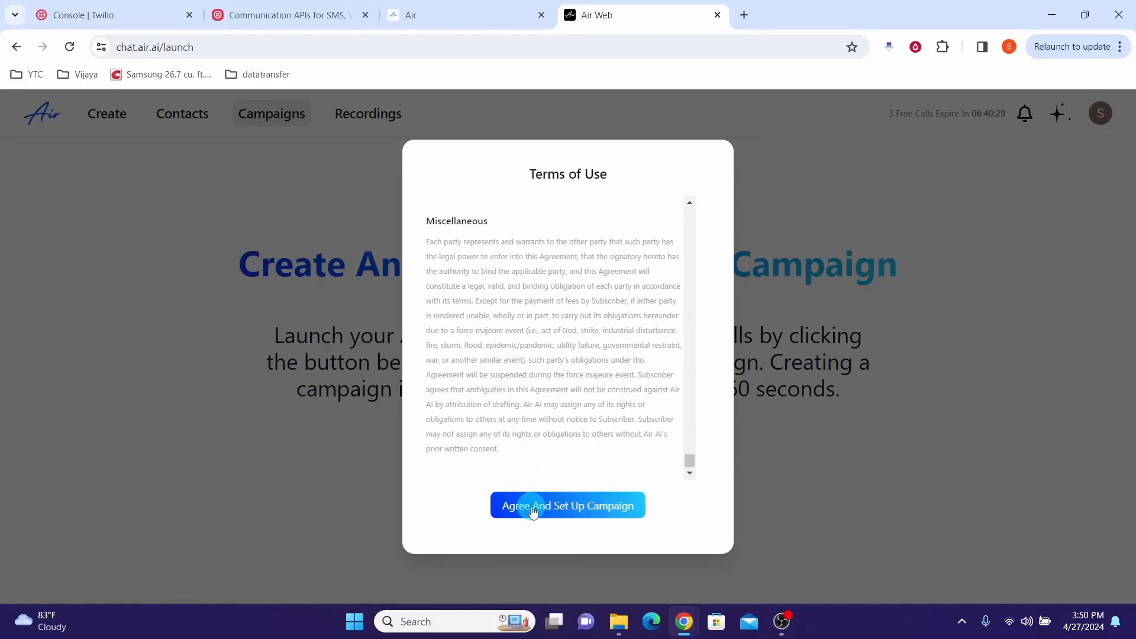
Step: Set the new campaign's Call Source to "support agent", its type to Inbound Calling and its agent to "support agent"
{"action": "left_click", "coordinate": [360, 198]}
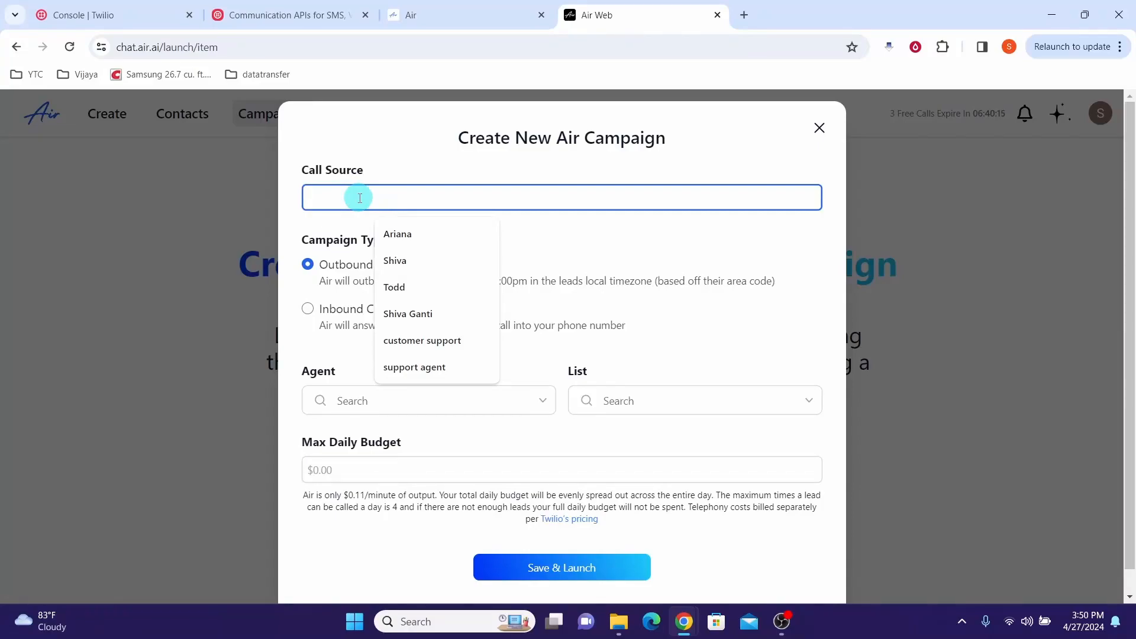
{"action": "type", "text": "su"}
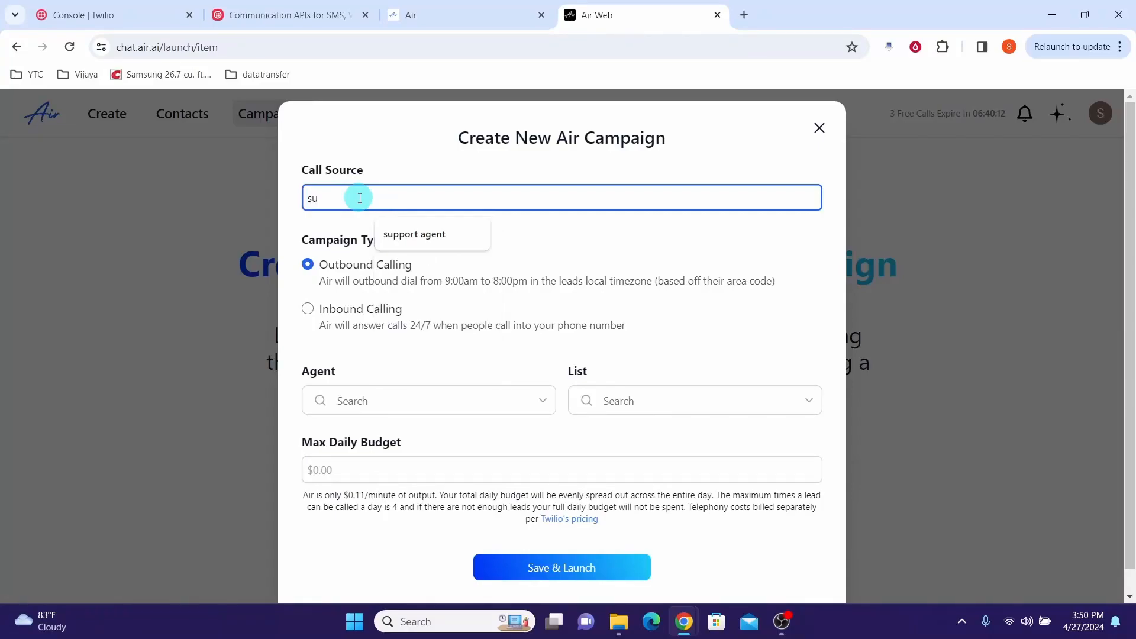
{"action": "left_click", "coordinate": [402, 234]}
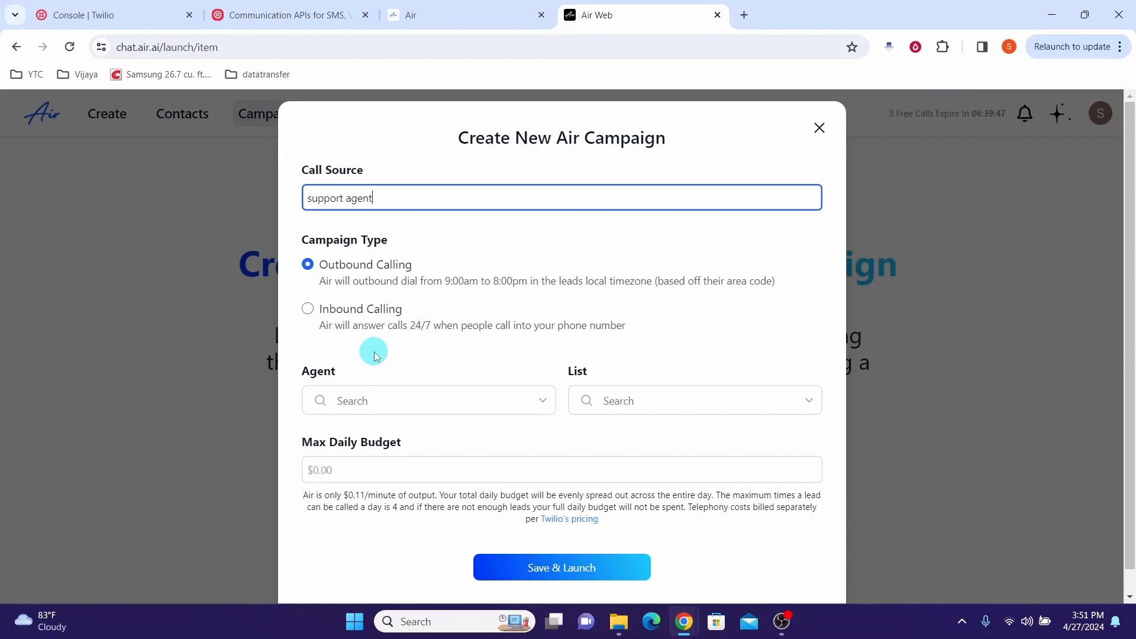
{"action": "left_click", "coordinate": [308, 311]}
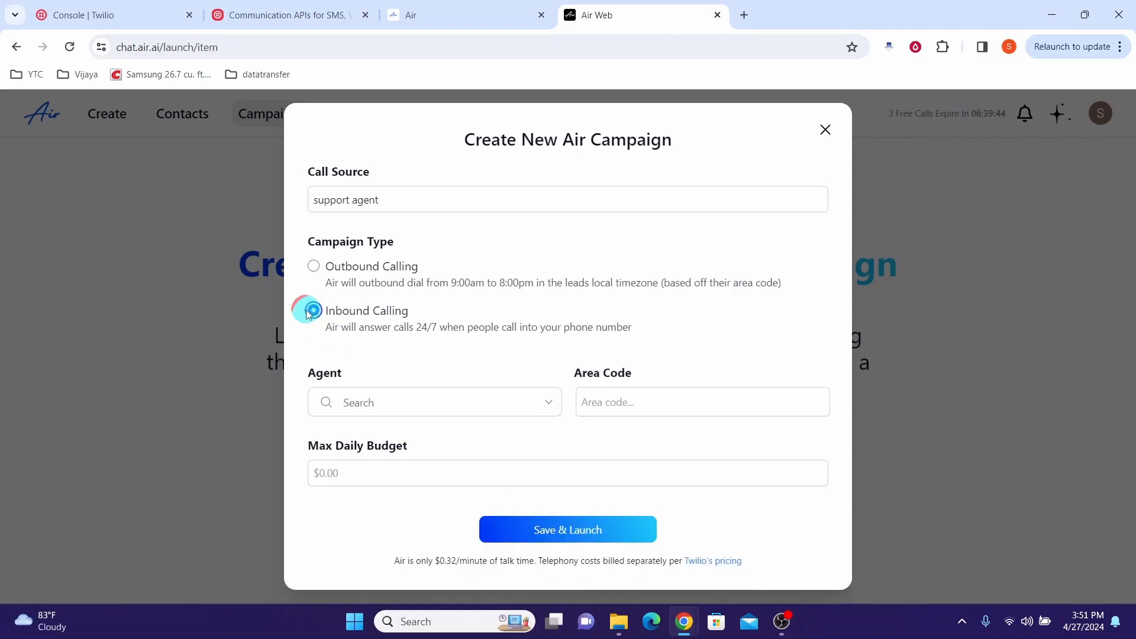
{"action": "left_click", "coordinate": [548, 409]}
{"action": "left_click", "coordinate": [359, 439]}
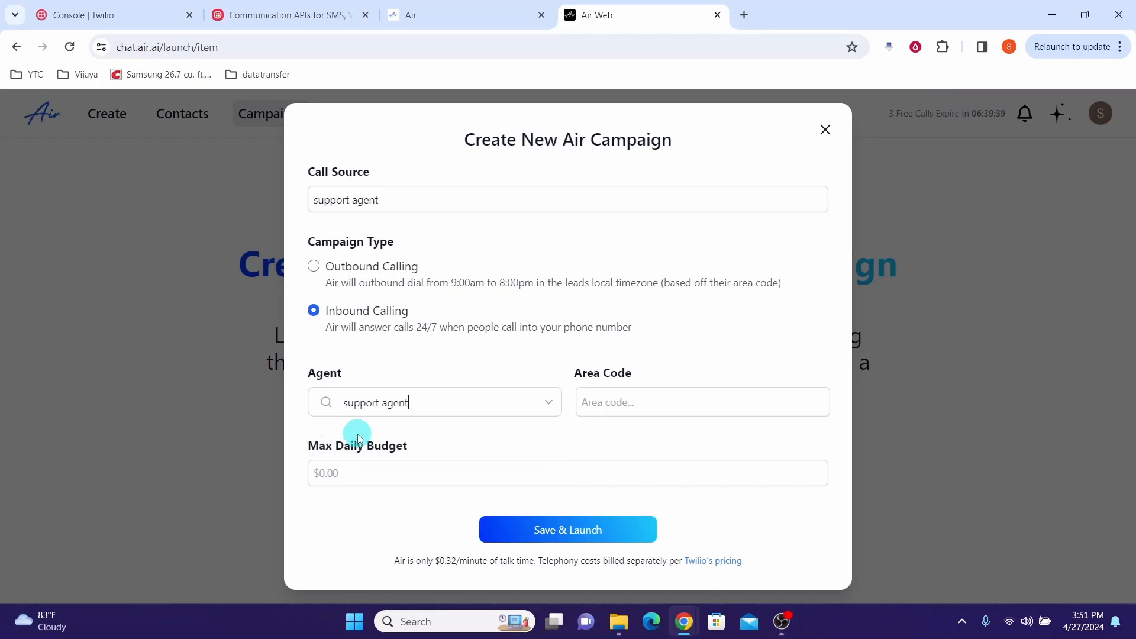
Step: Leave the area code blank, set the Max Daily Budget to $15.00, and save and launch the campaign
{"action": "left_click", "coordinate": [614, 402]}
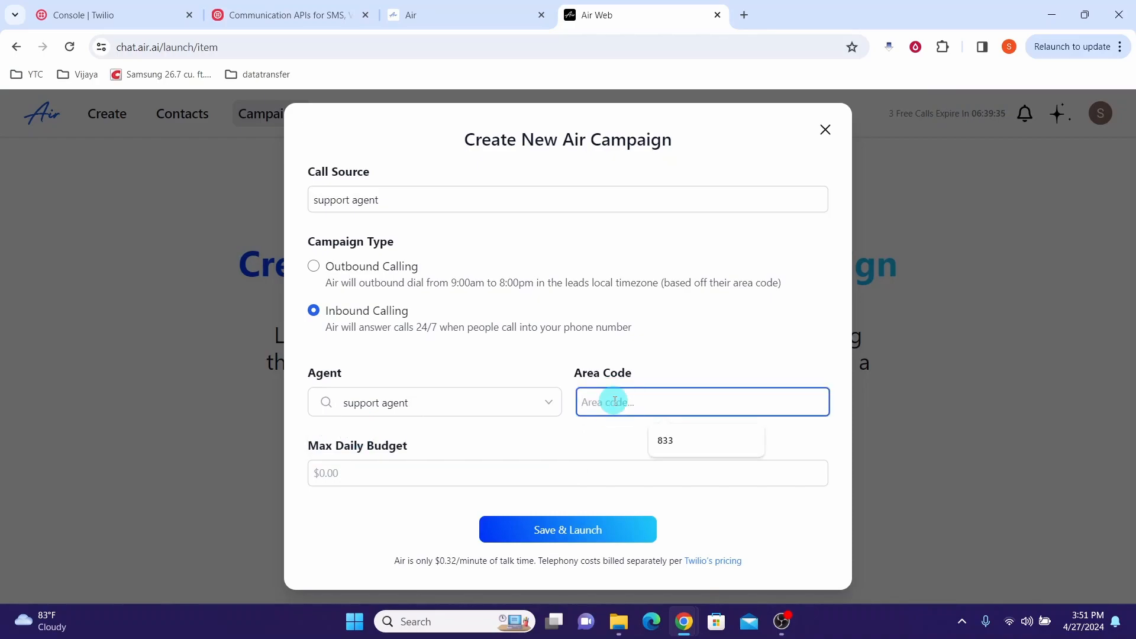
{"action": "left_click", "coordinate": [390, 471]}
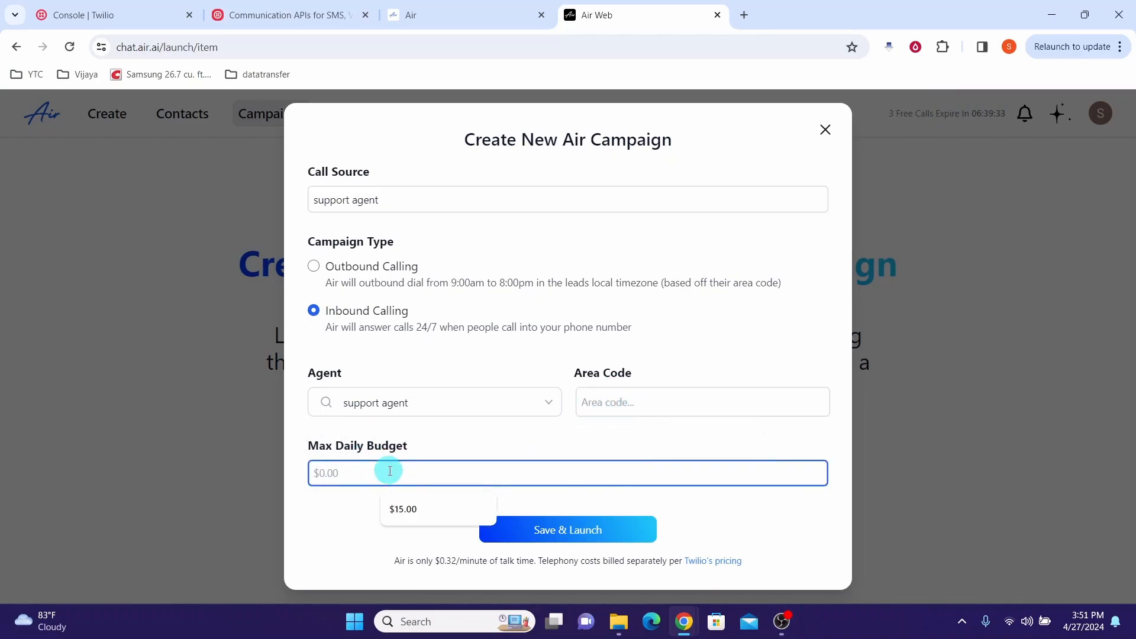
{"action": "left_click", "coordinate": [402, 509]}
{"action": "left_click", "coordinate": [553, 539]}
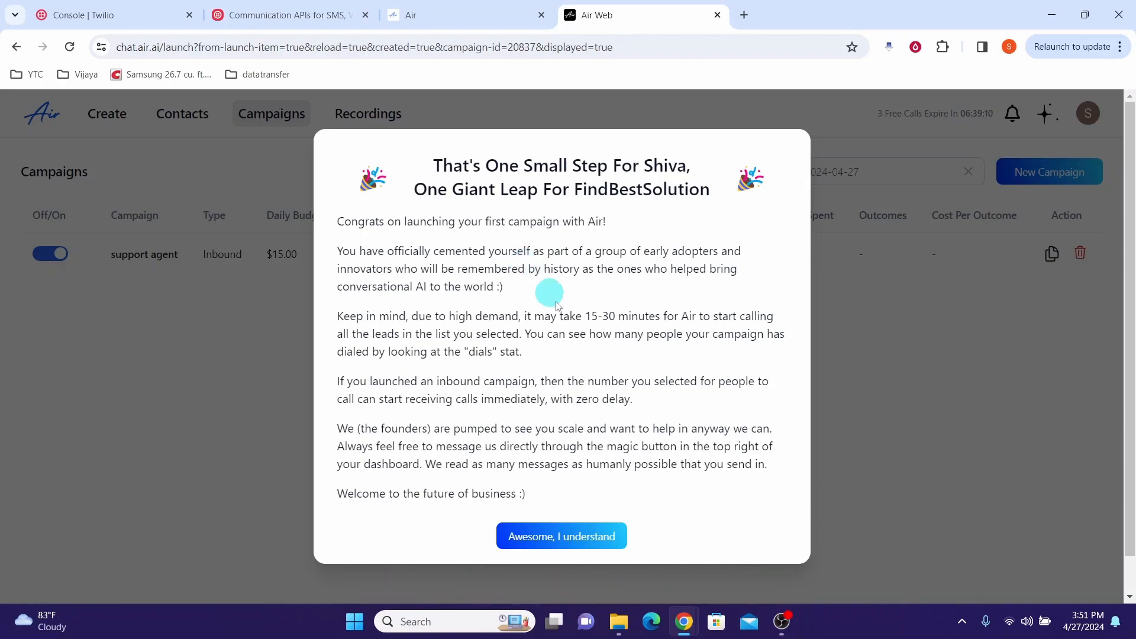
{"action": "left_click", "coordinate": [526, 536]}
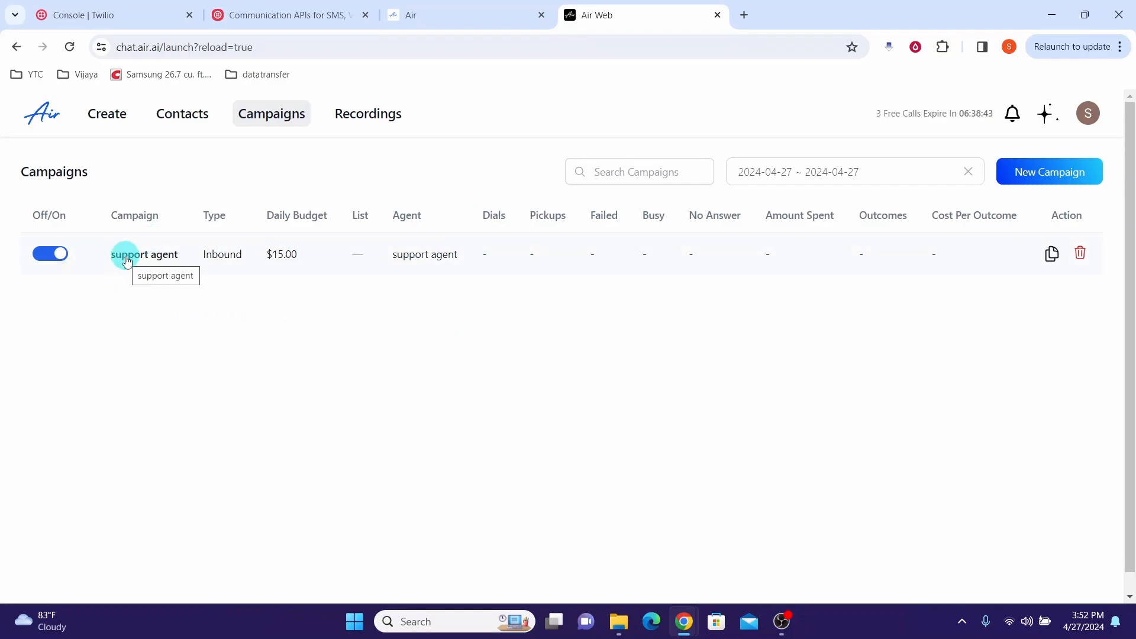
Step: Open the launched "support agent" campaign's details to look up the inbound number people can call
{"action": "left_click", "coordinate": [126, 260]}
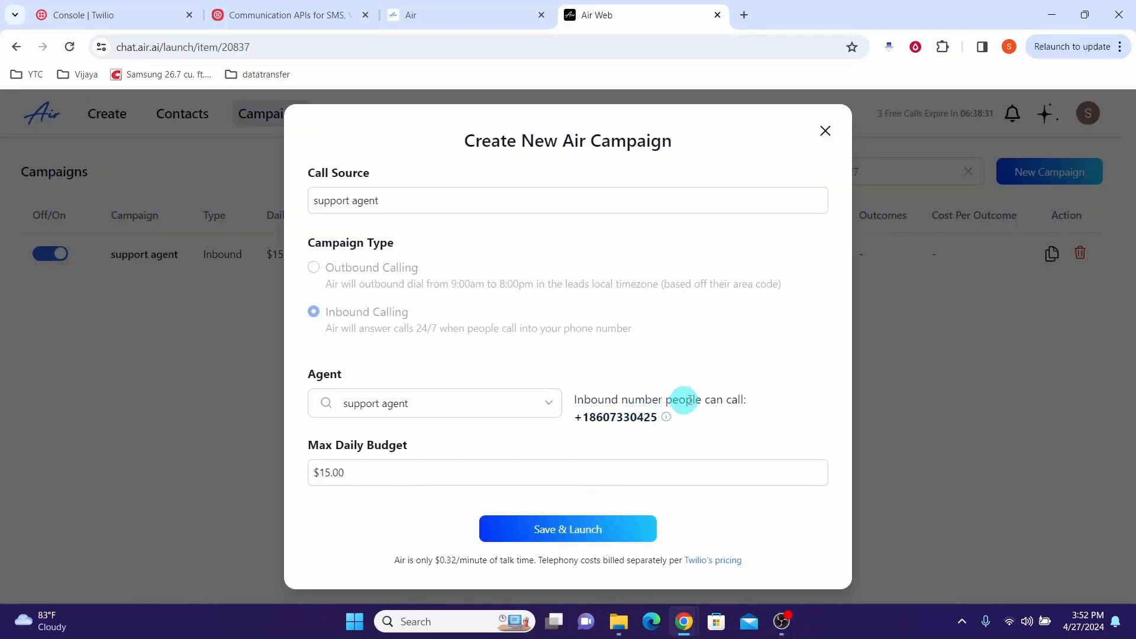